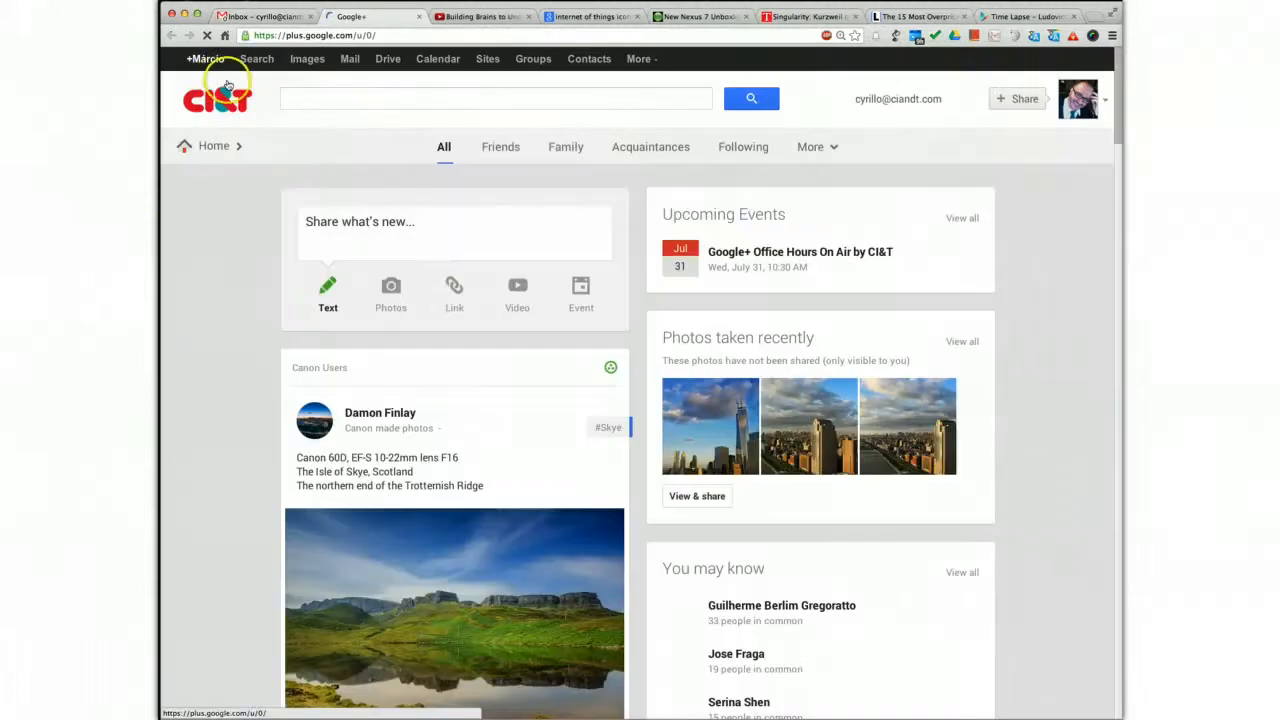
Open Google+ and go to its Communities page
left_click(397, 96)
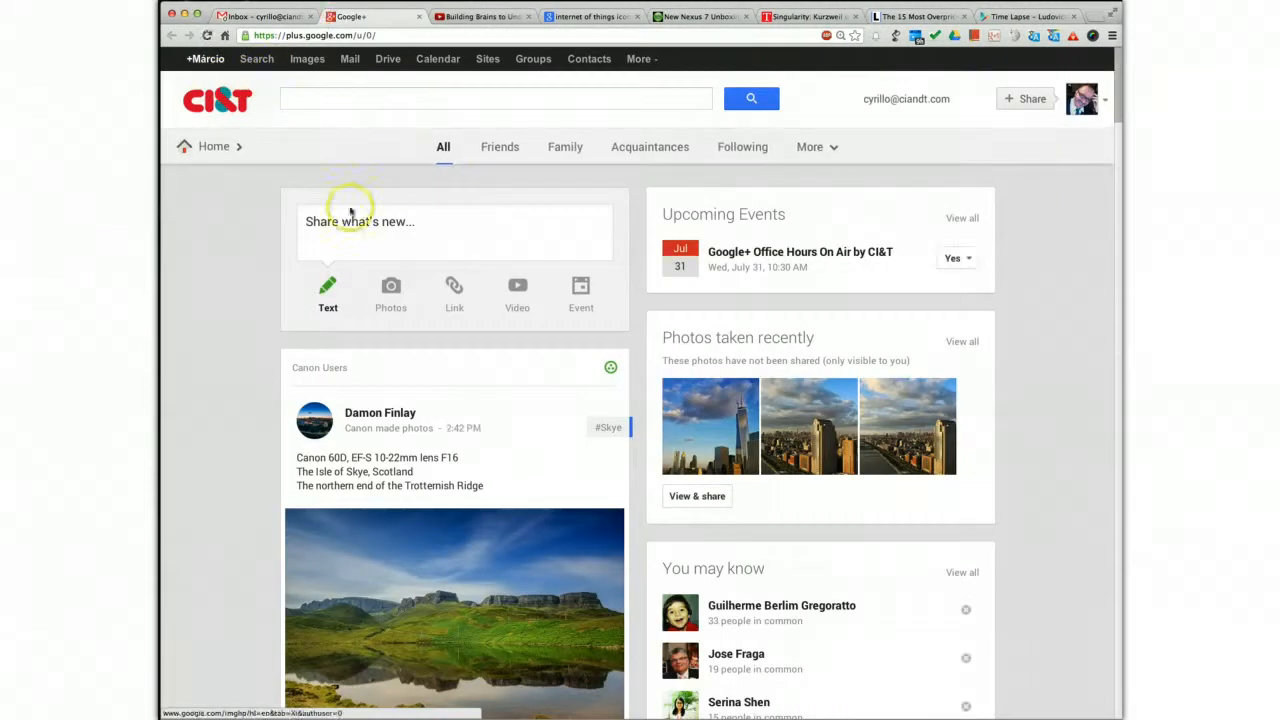
left_click(1099, 104)
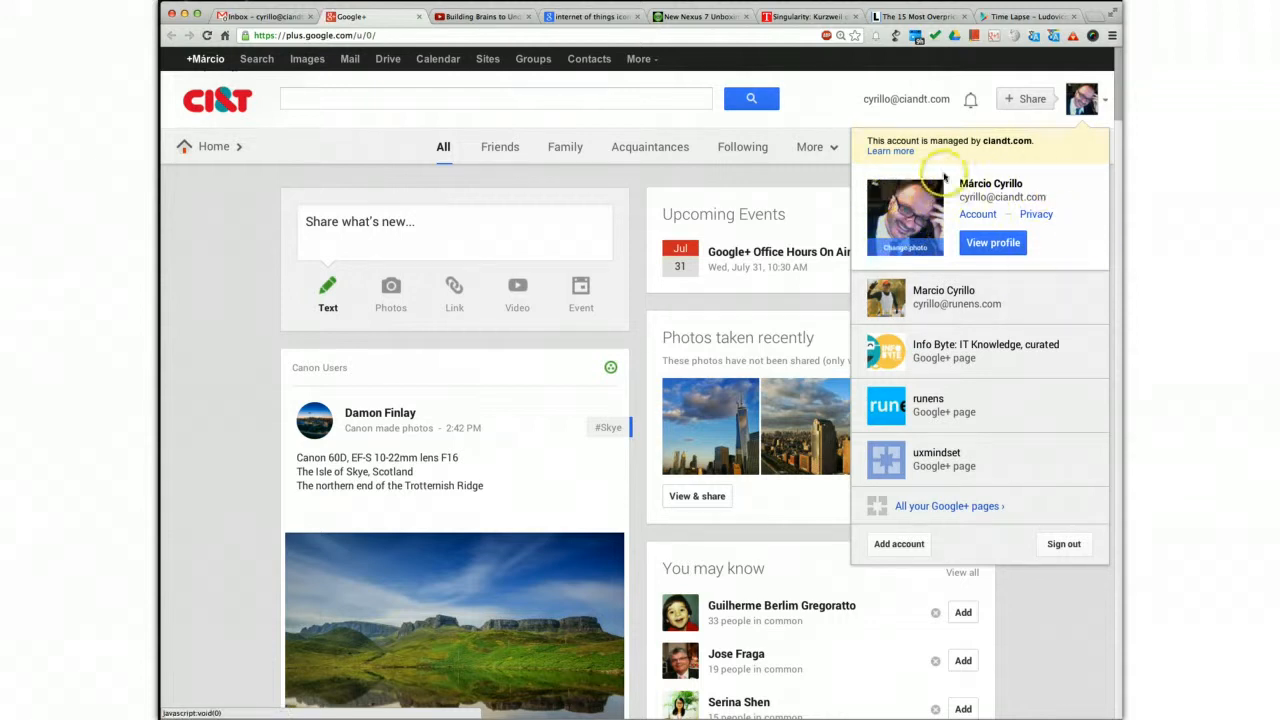
left_click(1106, 95)
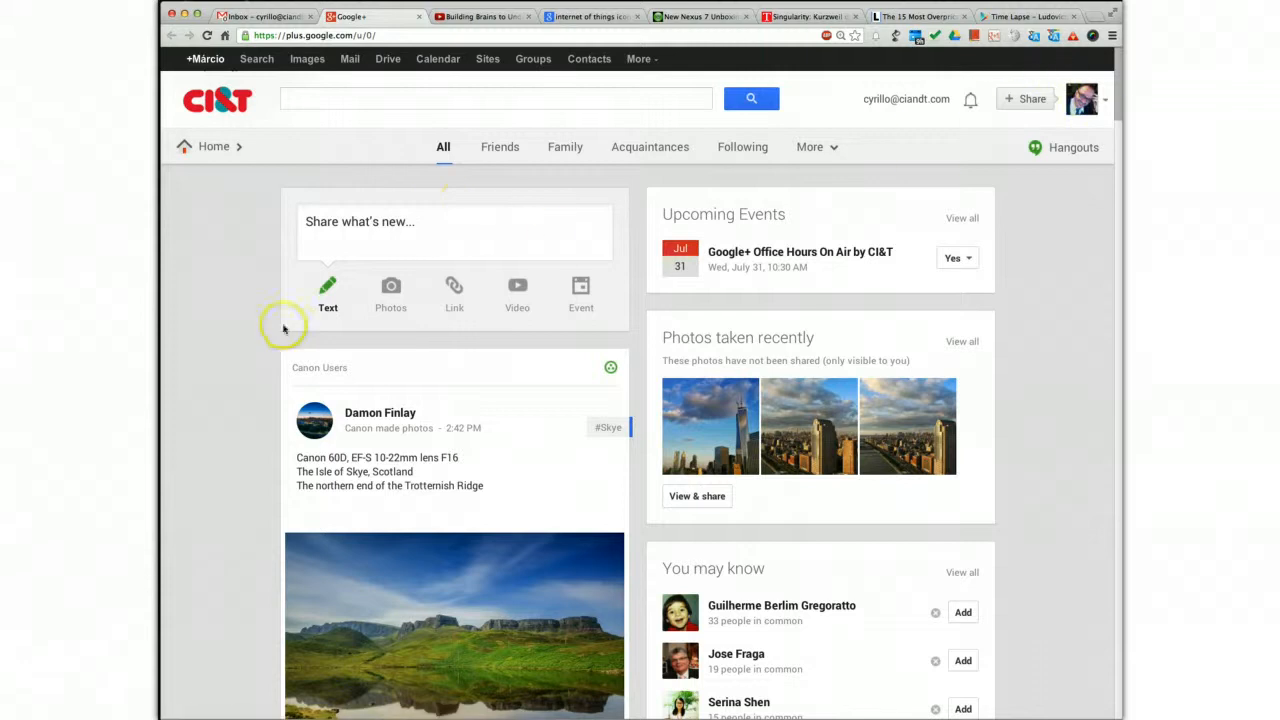
mouse_move(184, 152)
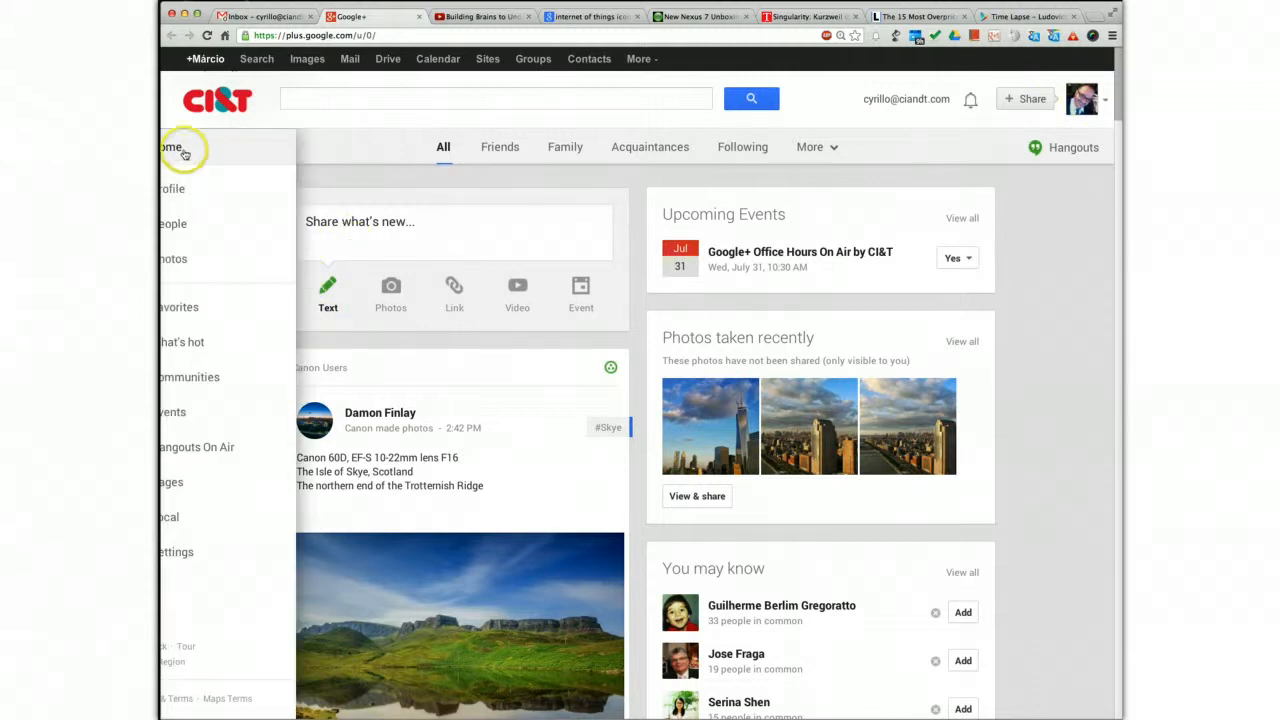
left_click(209, 385)
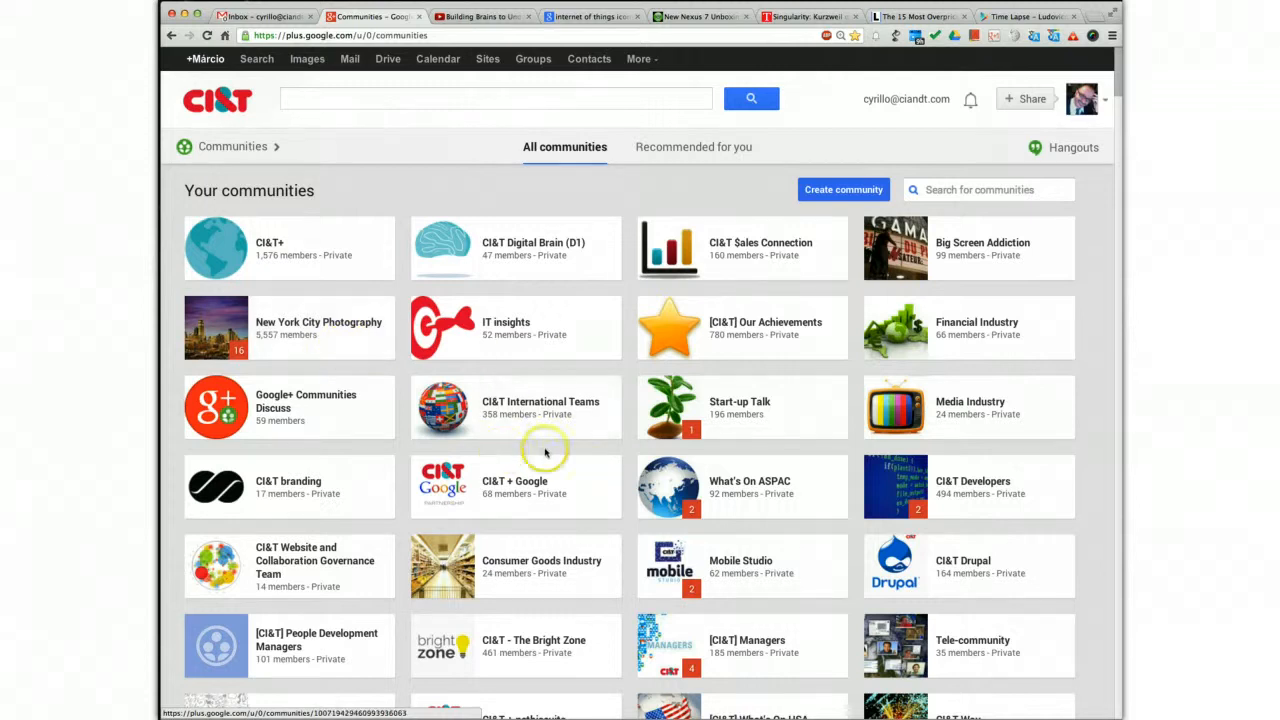
Look through your own communities and the suggested ones under Discover communities
scroll(594, 477, "down", 3)
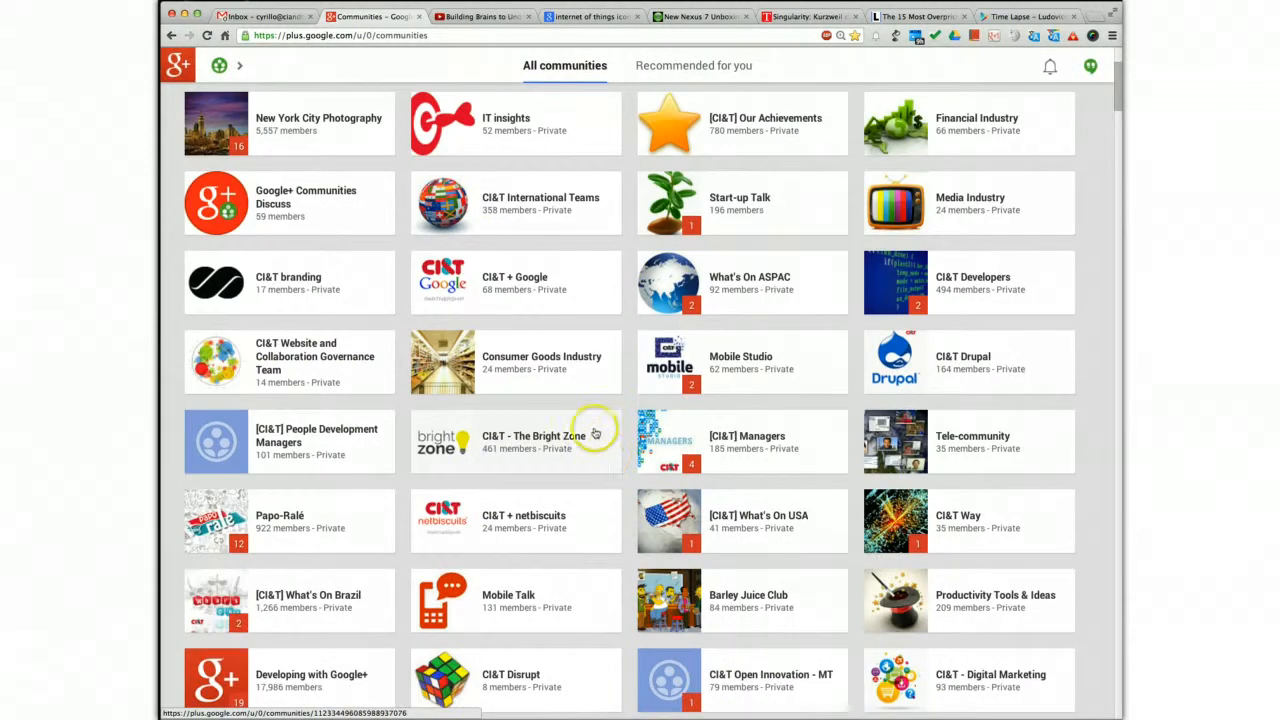
scroll(591, 434, "down", 8)
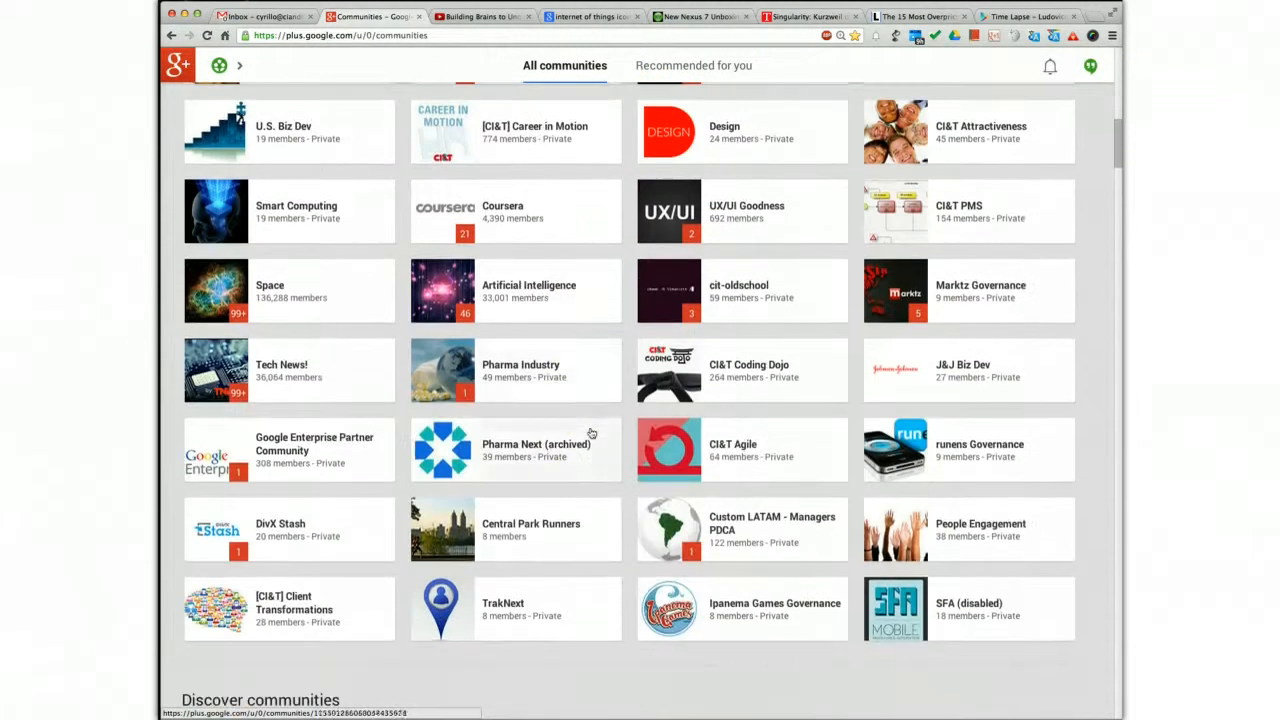
scroll(591, 485, "down", 5)
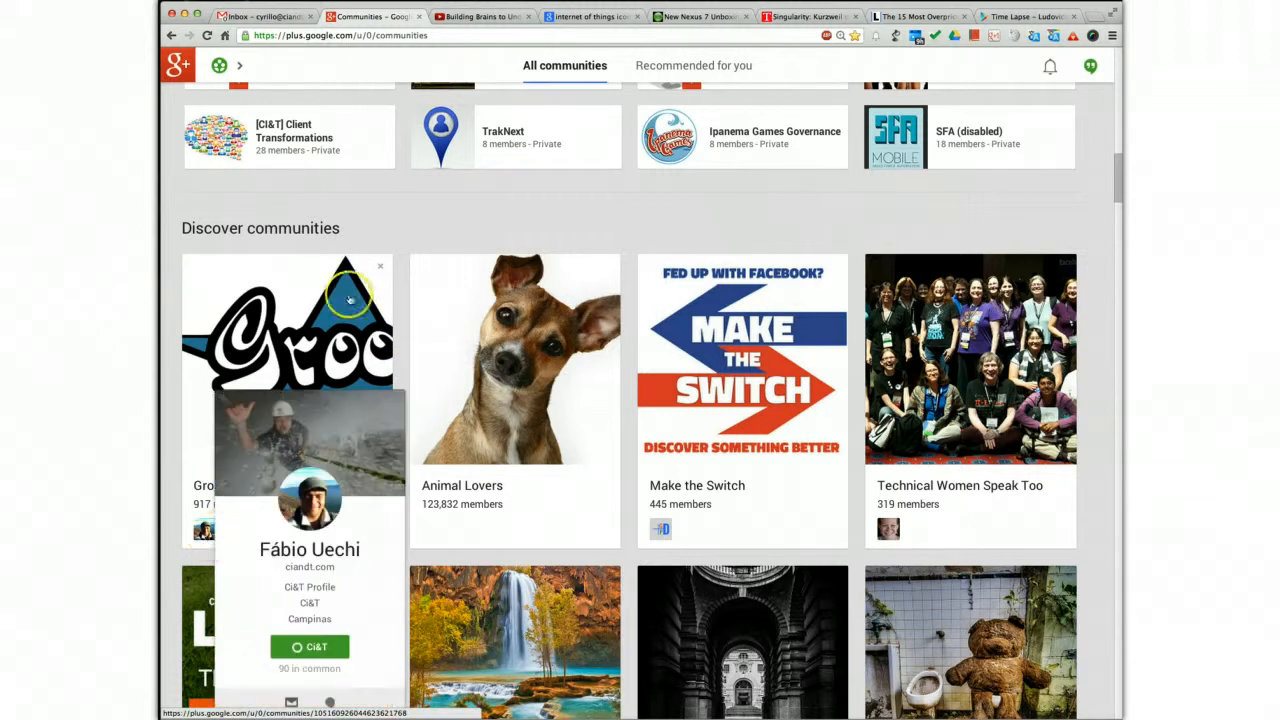
scroll(512, 374, "down", 5)
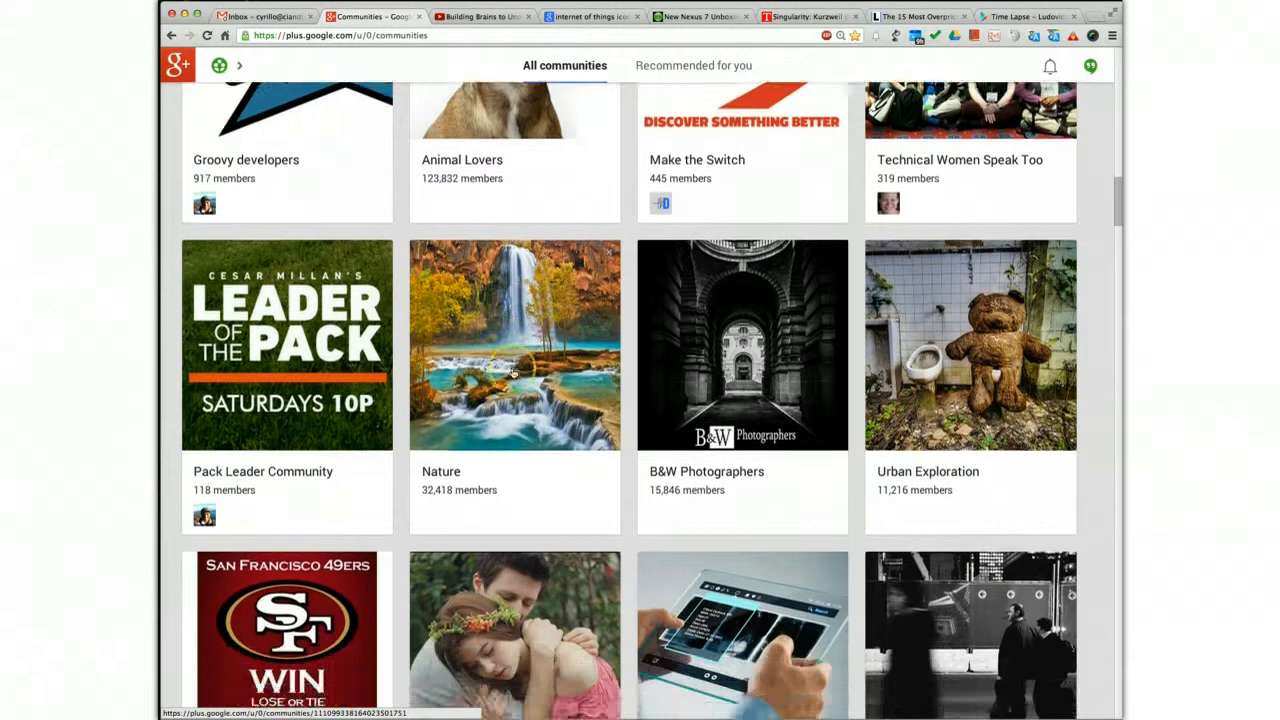
scroll(512, 374, "up", 4)
scroll(513, 373, "up", 14)
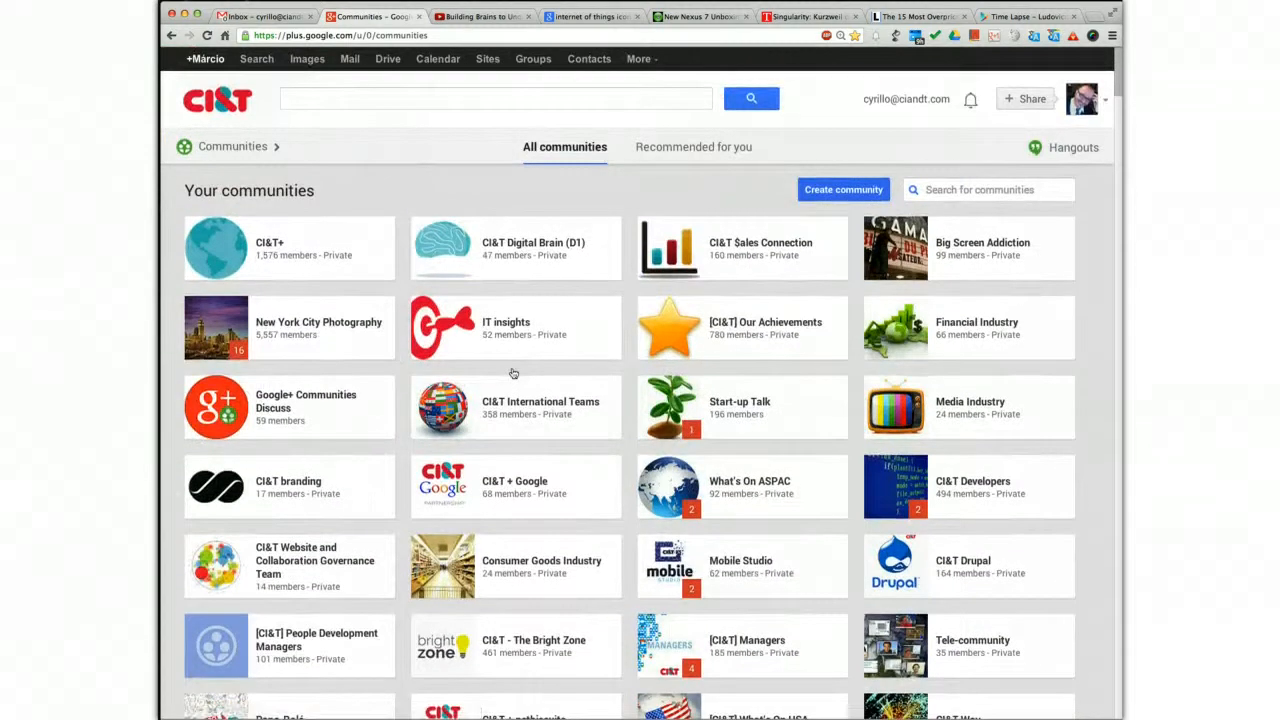
left_click(514, 345)
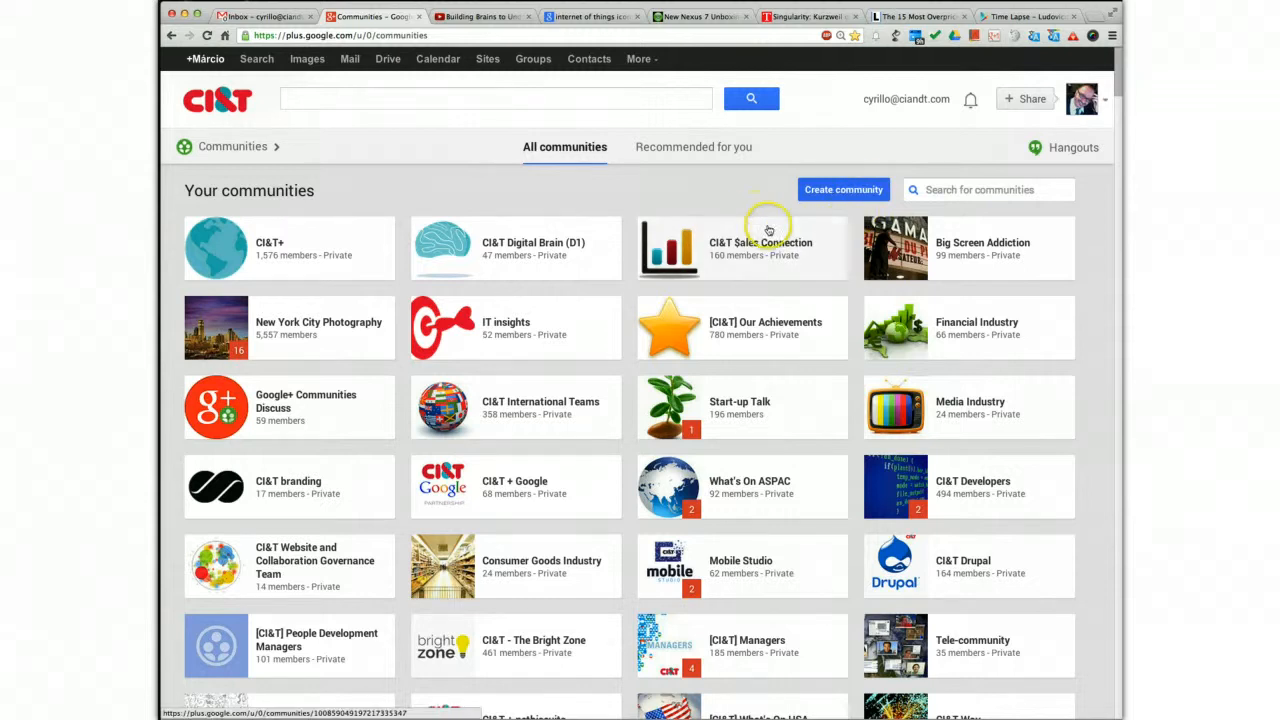
Open the CI&T+ community and view its Teams Communities and Subject Matter Communities categories
left_click(273, 246)
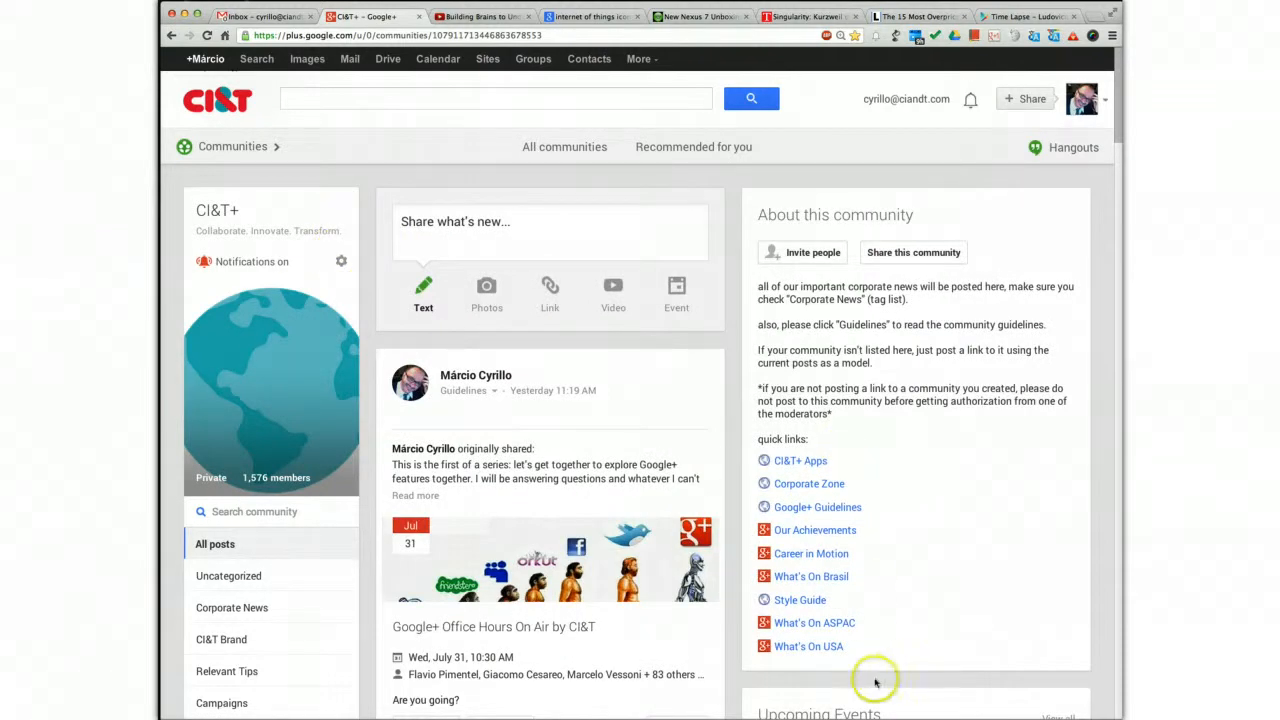
scroll(343, 578, "down", 2)
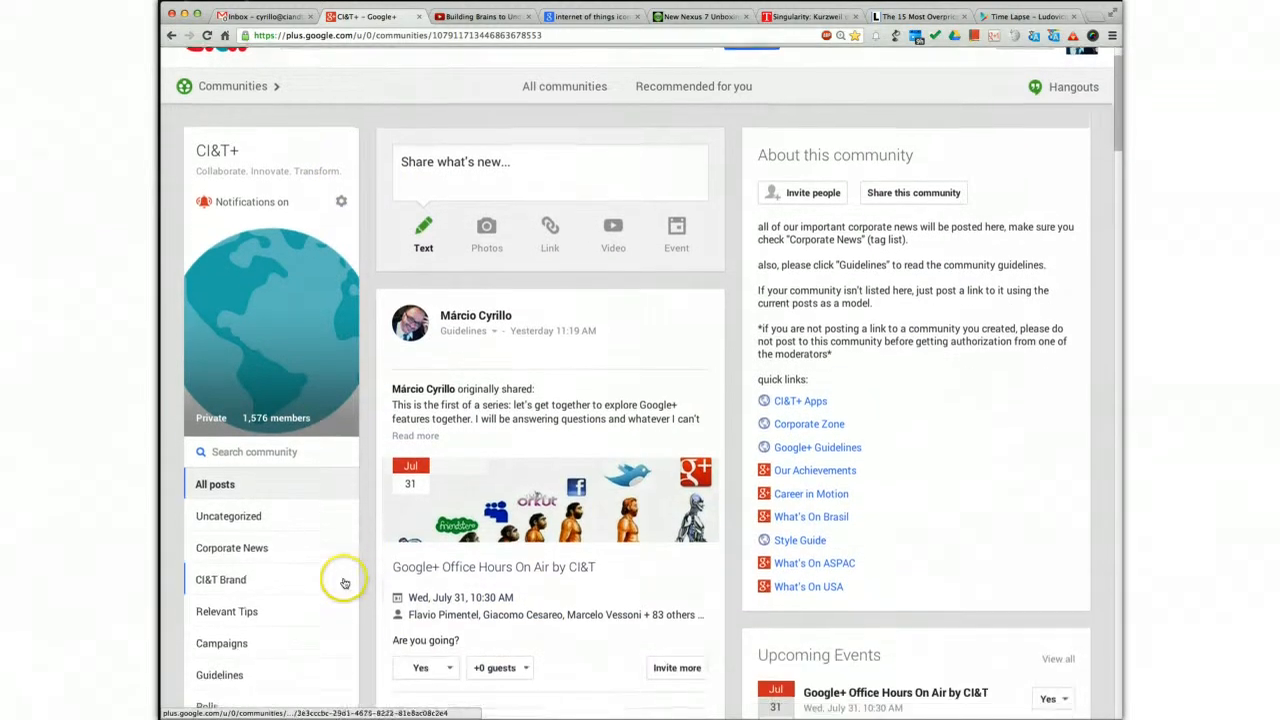
scroll(514, 594, "down", 10)
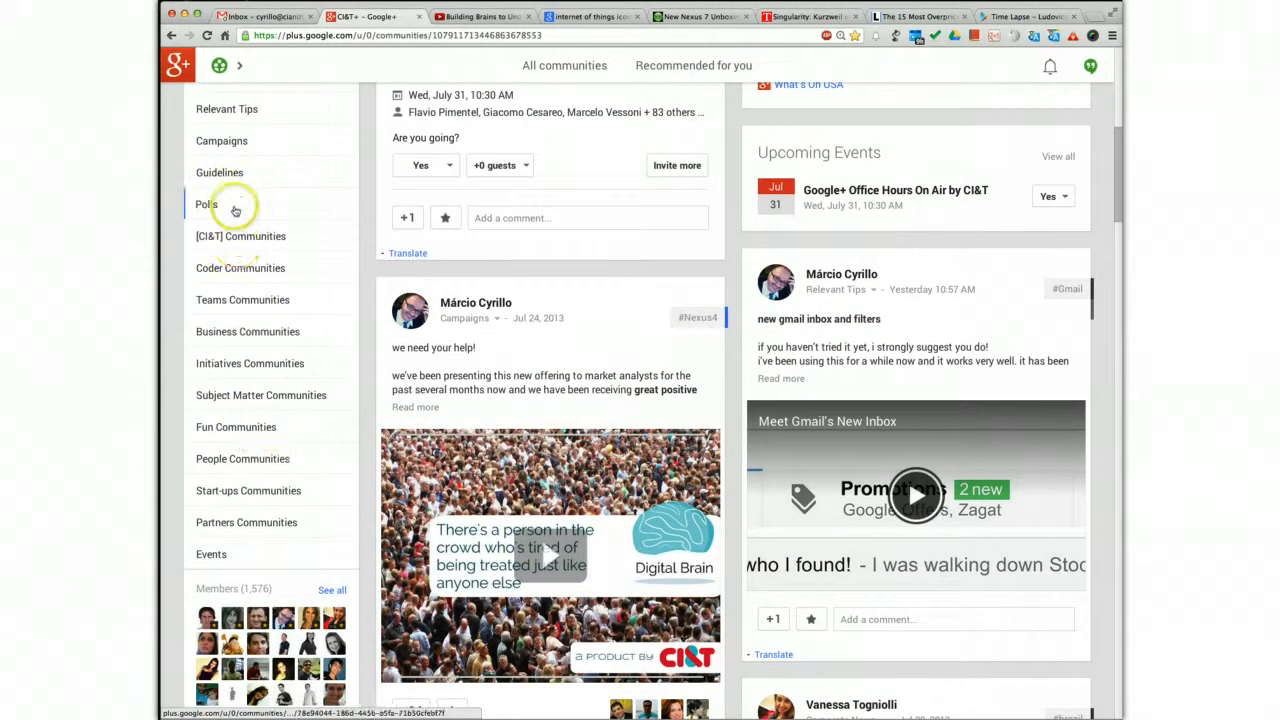
left_click(252, 300)
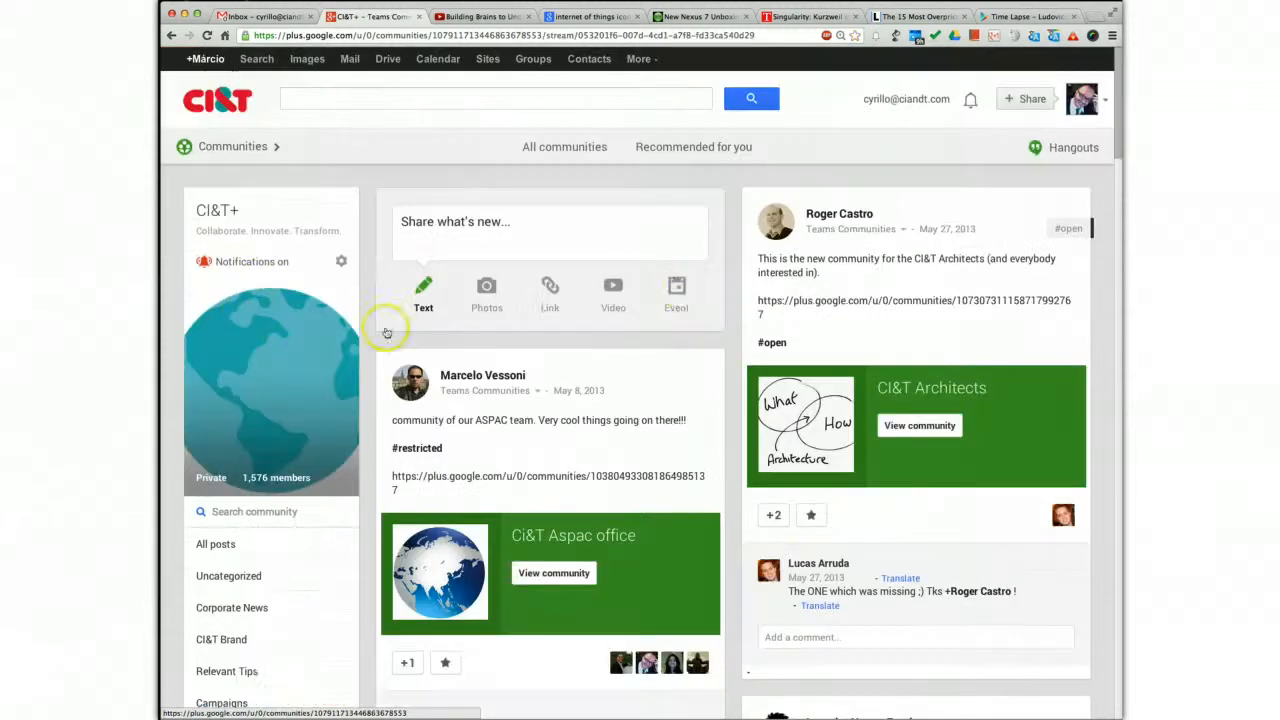
scroll(749, 567, "down", 10)
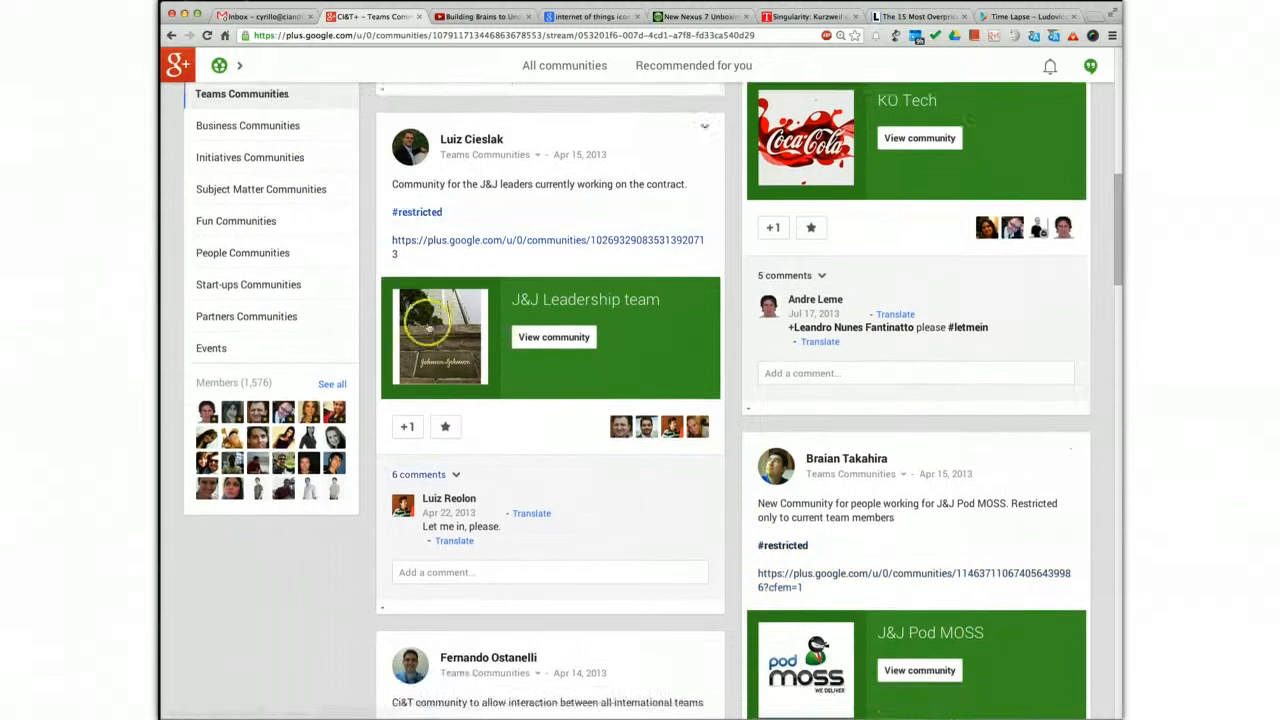
scroll(290, 229, "down", 1)
left_click(279, 250)
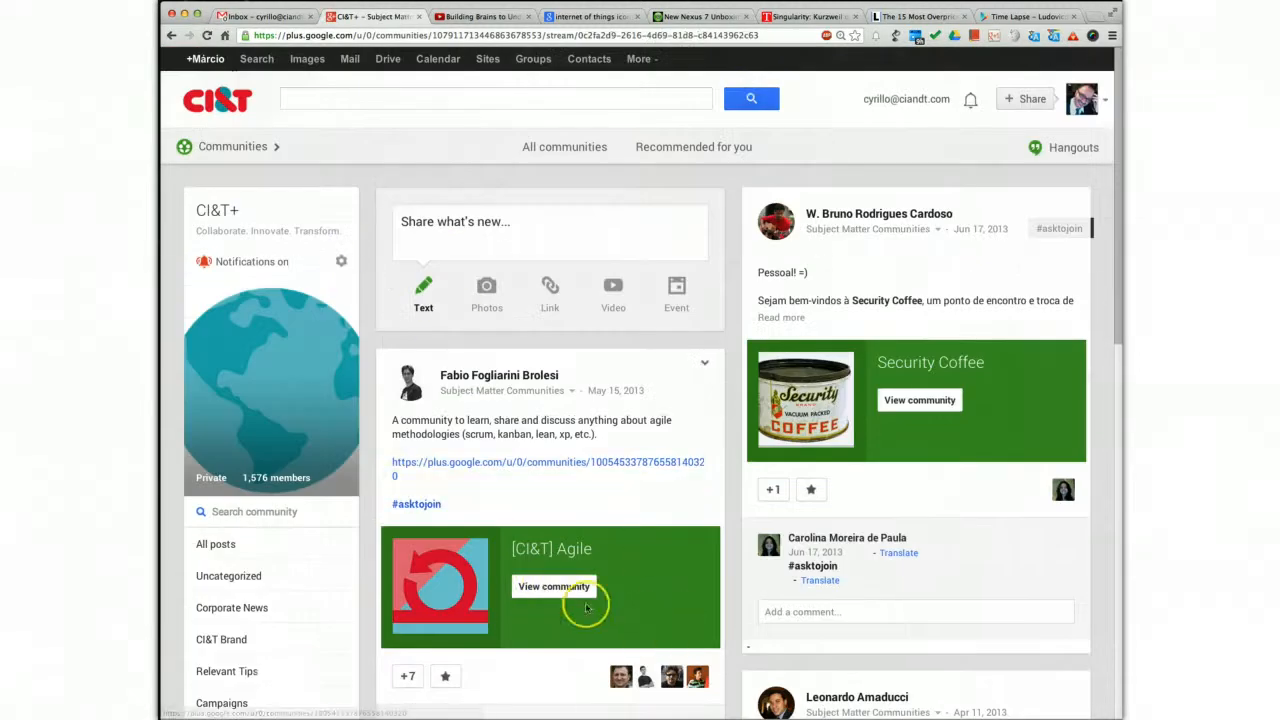
Return to all posts of the CI&T+ community, look them over, and go back to the list of all communities
left_click(171, 37)
left_click(171, 37)
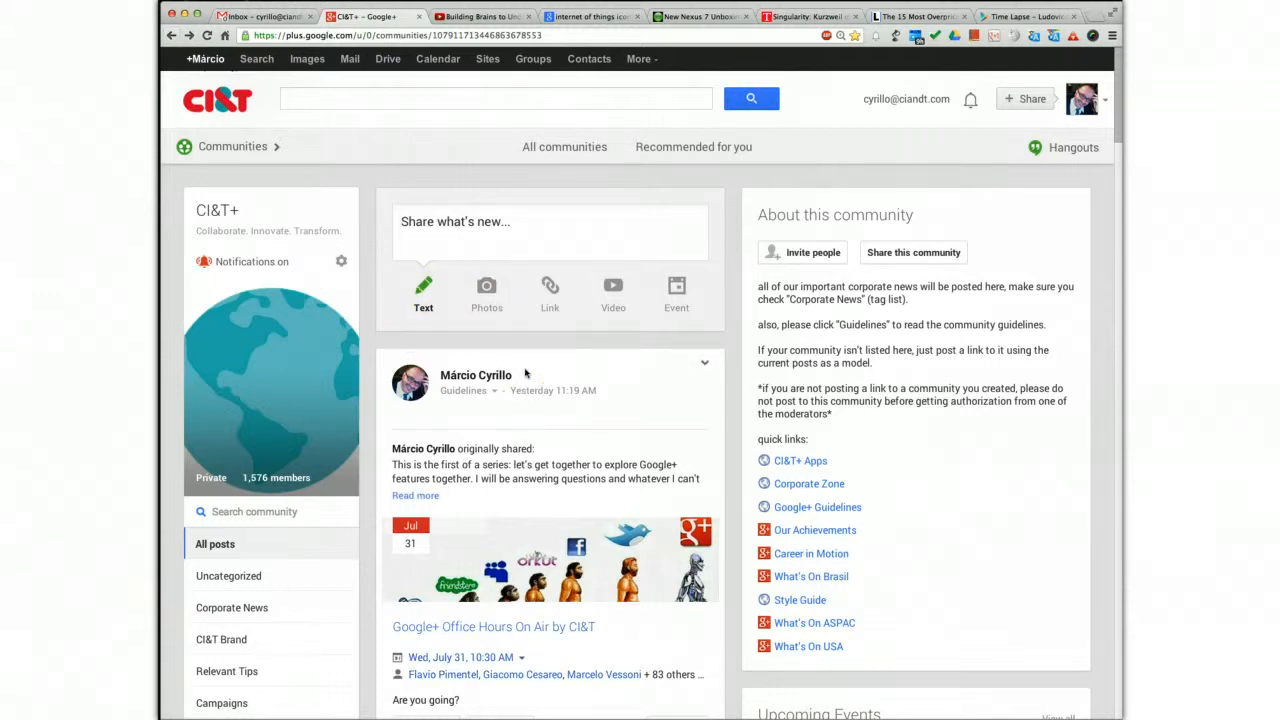
scroll(525, 373, "down", 5)
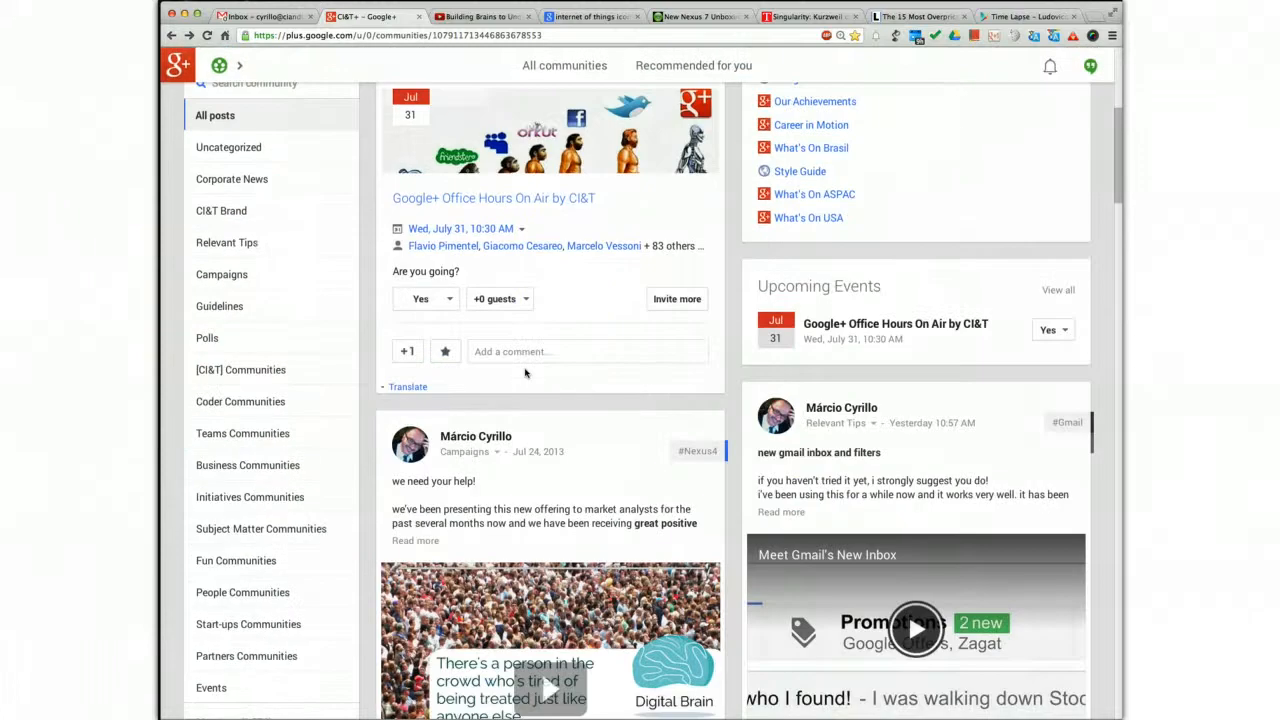
scroll(525, 373, "up", 3)
scroll(527, 373, "up", 2)
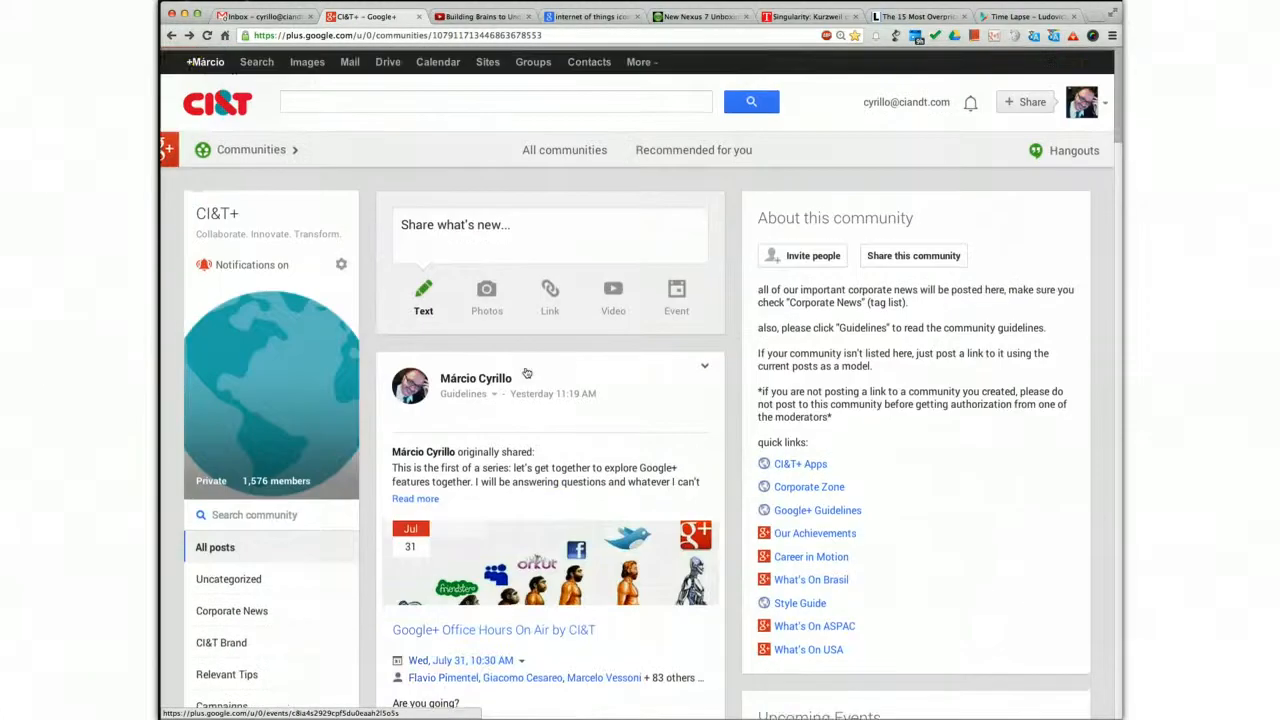
left_click(173, 36)
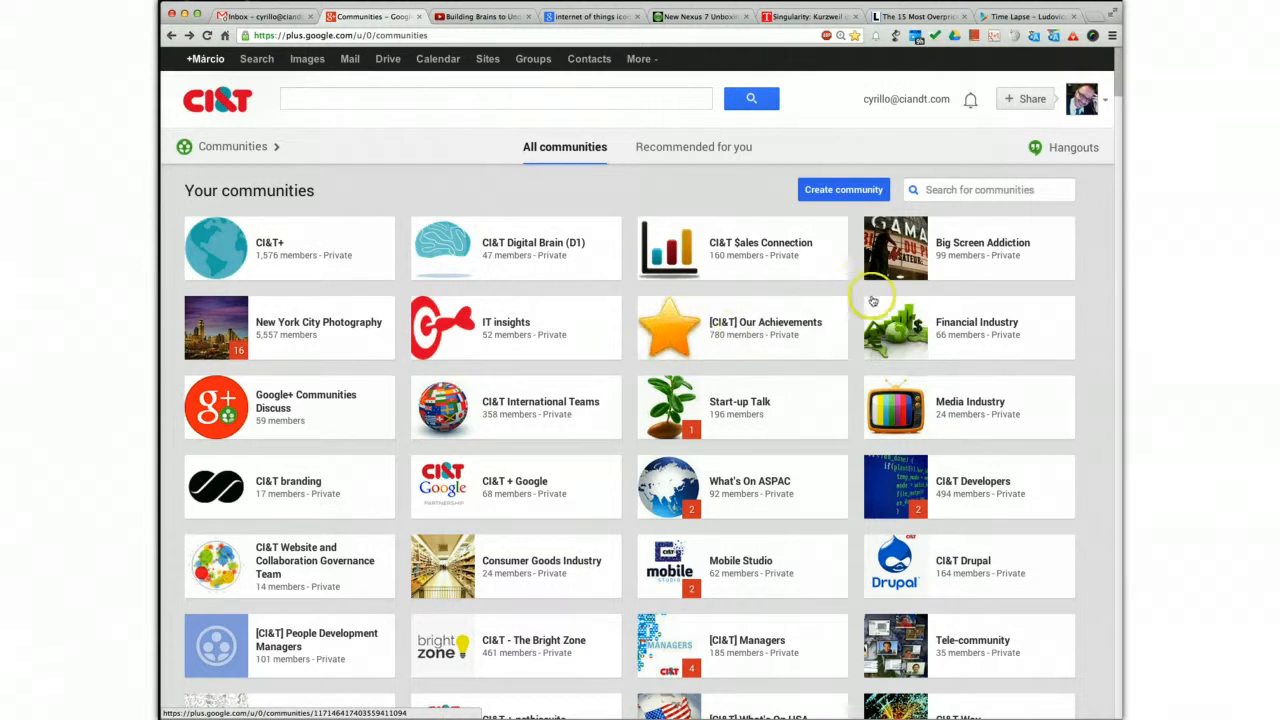
Start creating a new community and choose Private as its kind
left_click(845, 190)
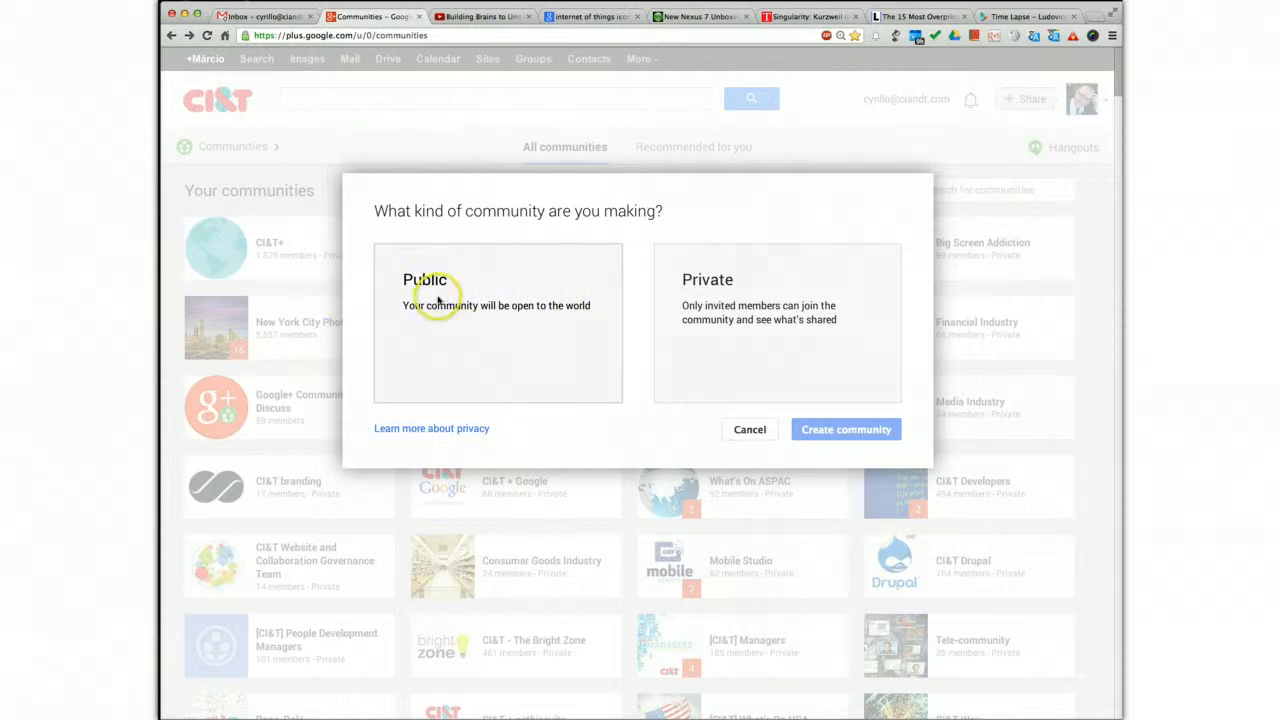
left_click(740, 430)
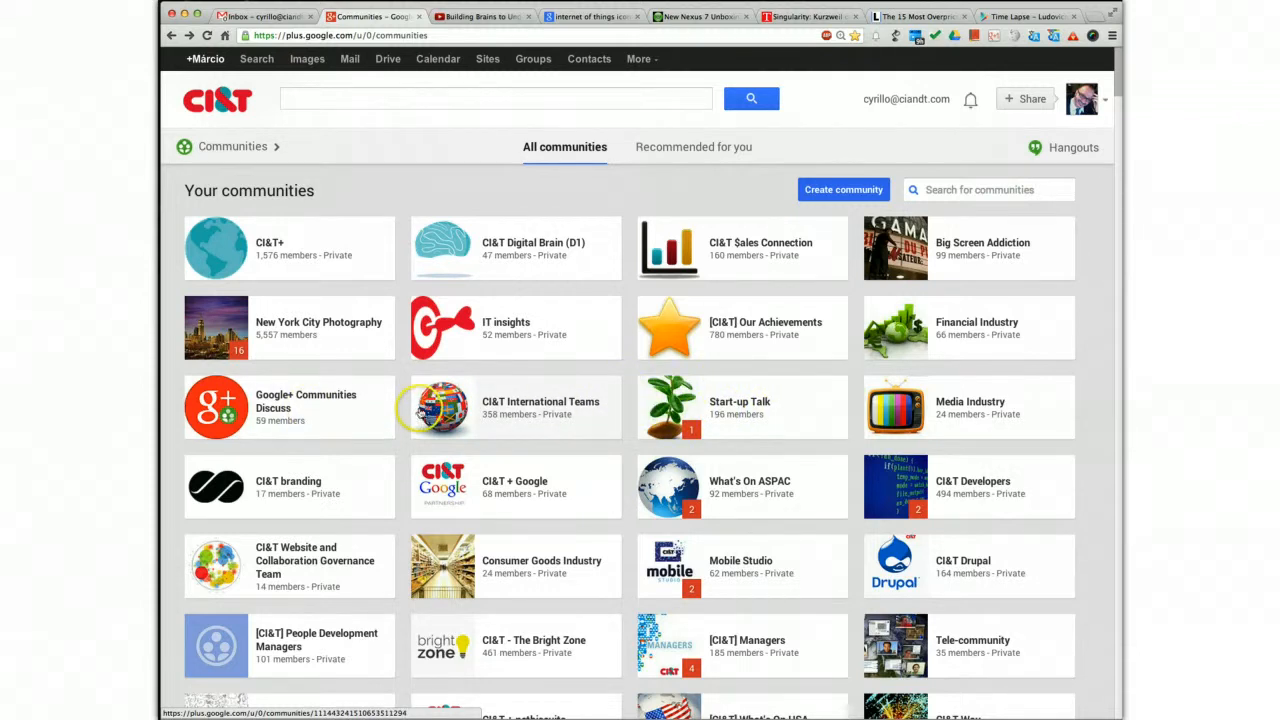
left_click(840, 189)
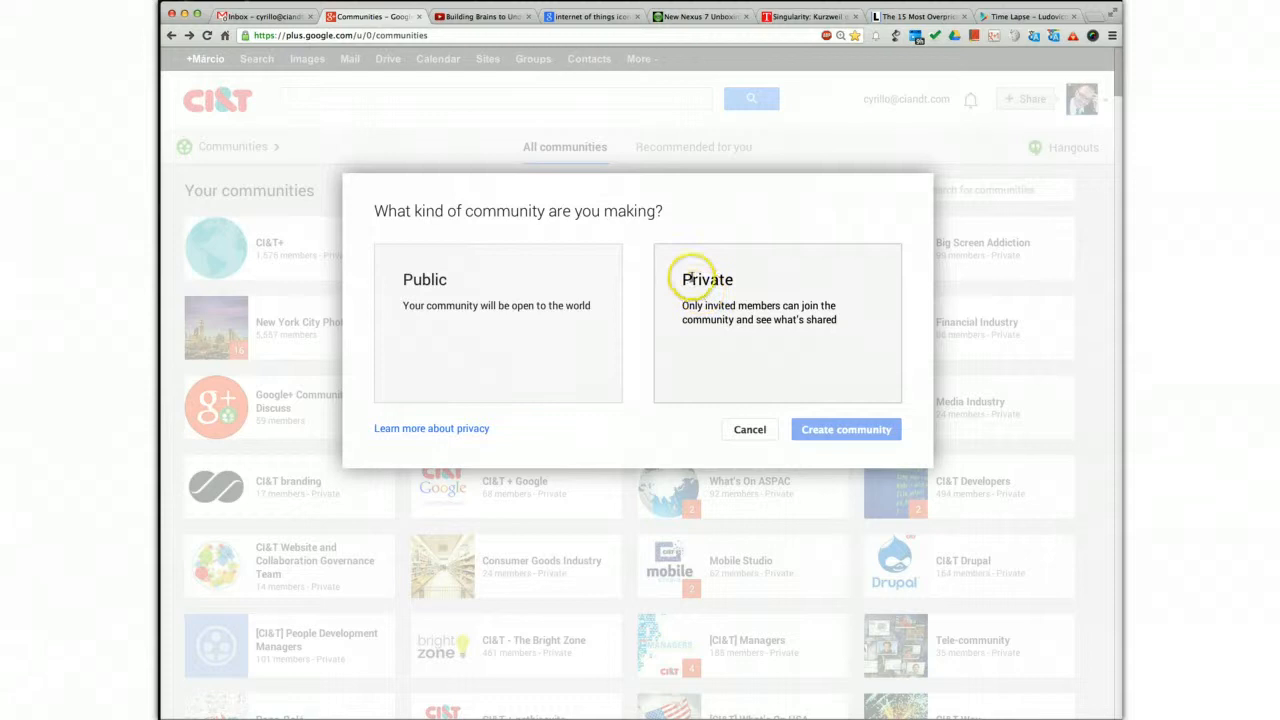
left_click(680, 283)
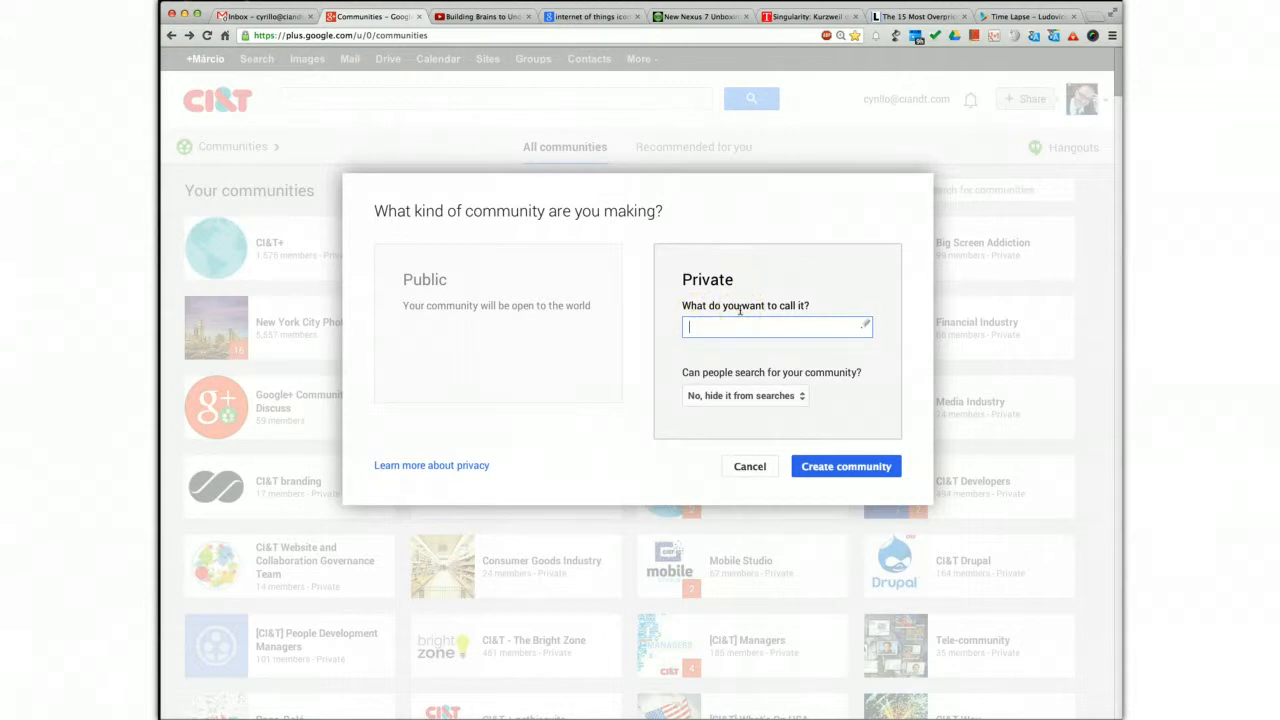
Name the new private community "Gadgets and Internet of Things"
type("Gadgets and Internet of Things")
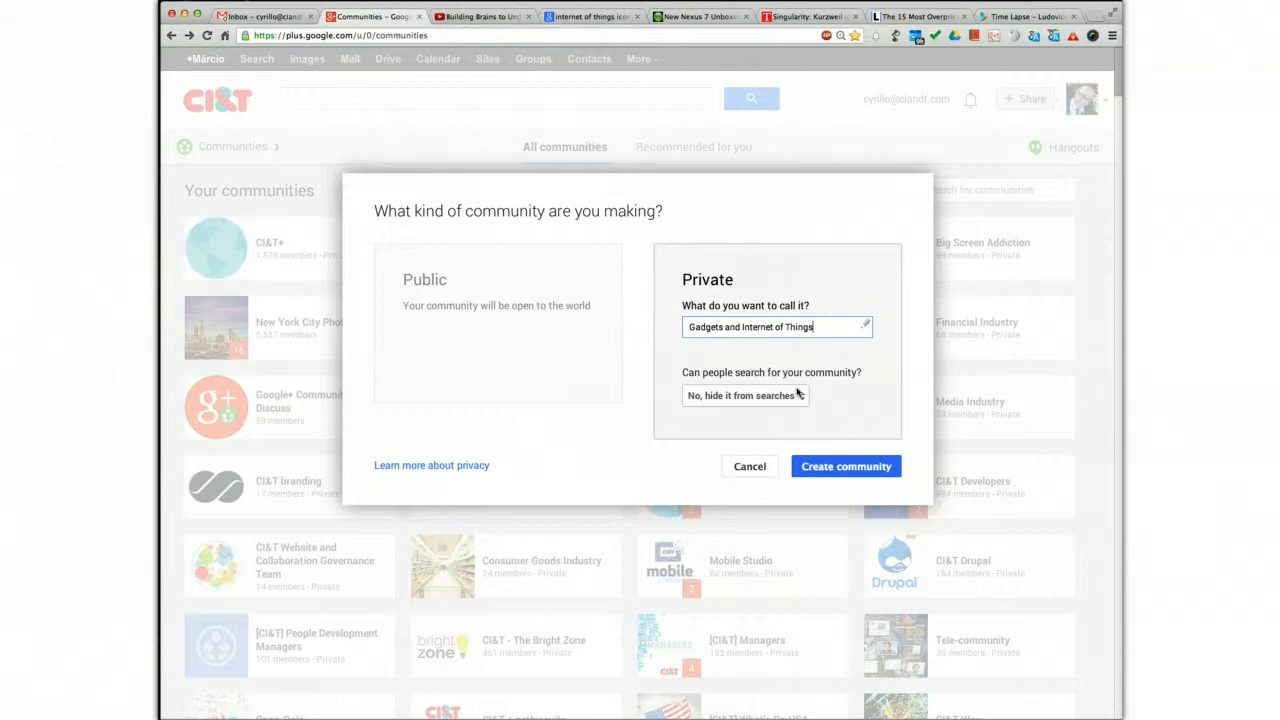
Set the community's search visibility to "Yes, people can find it and ask to join"
left_click(796, 396)
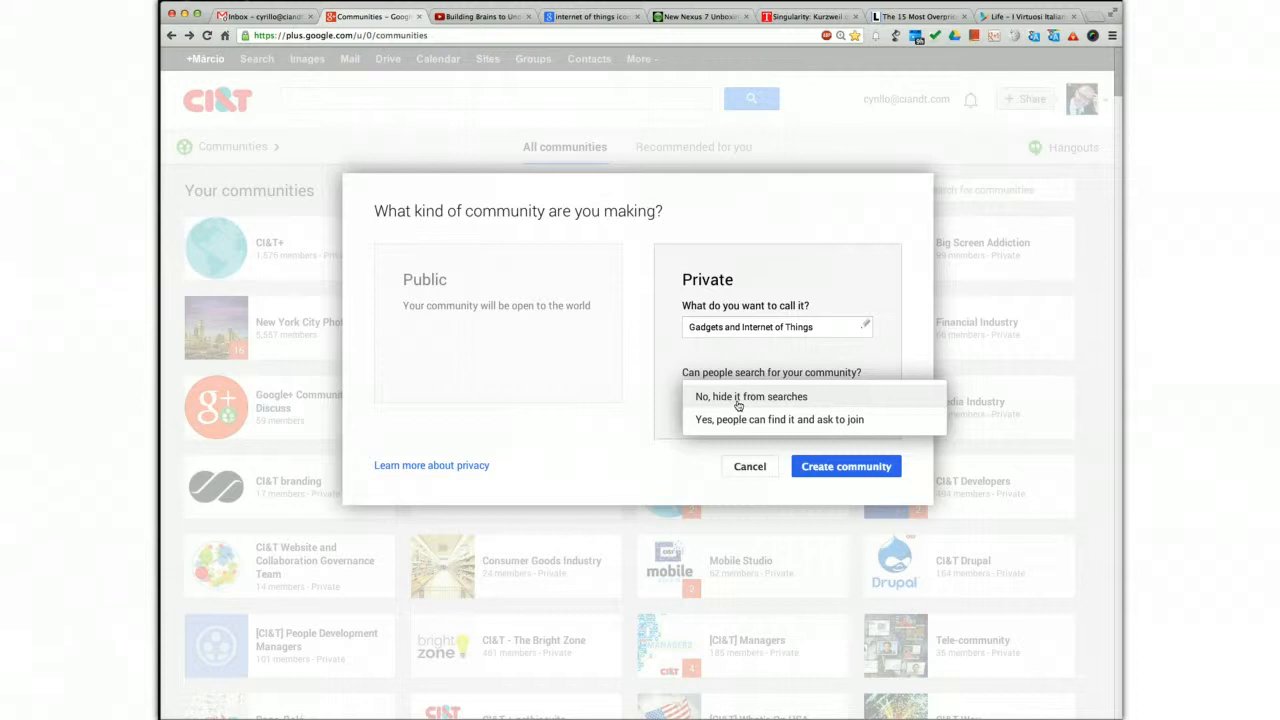
left_click(736, 420)
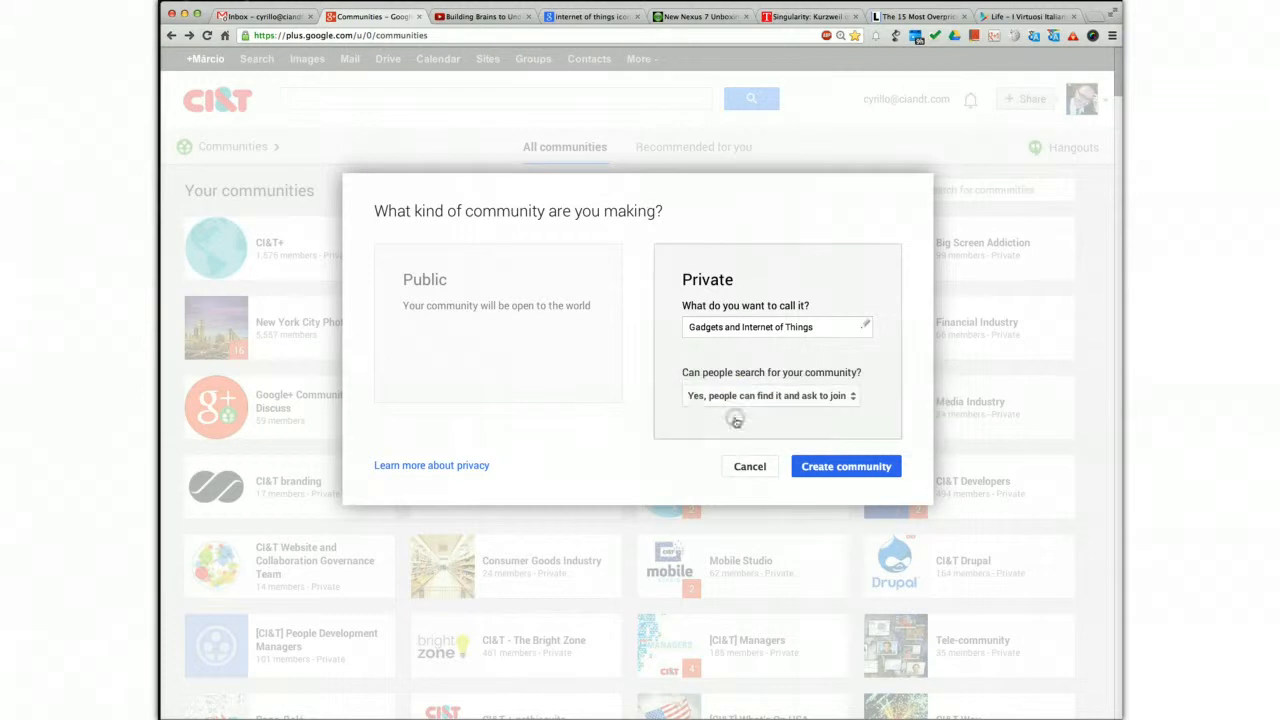
left_click(818, 418)
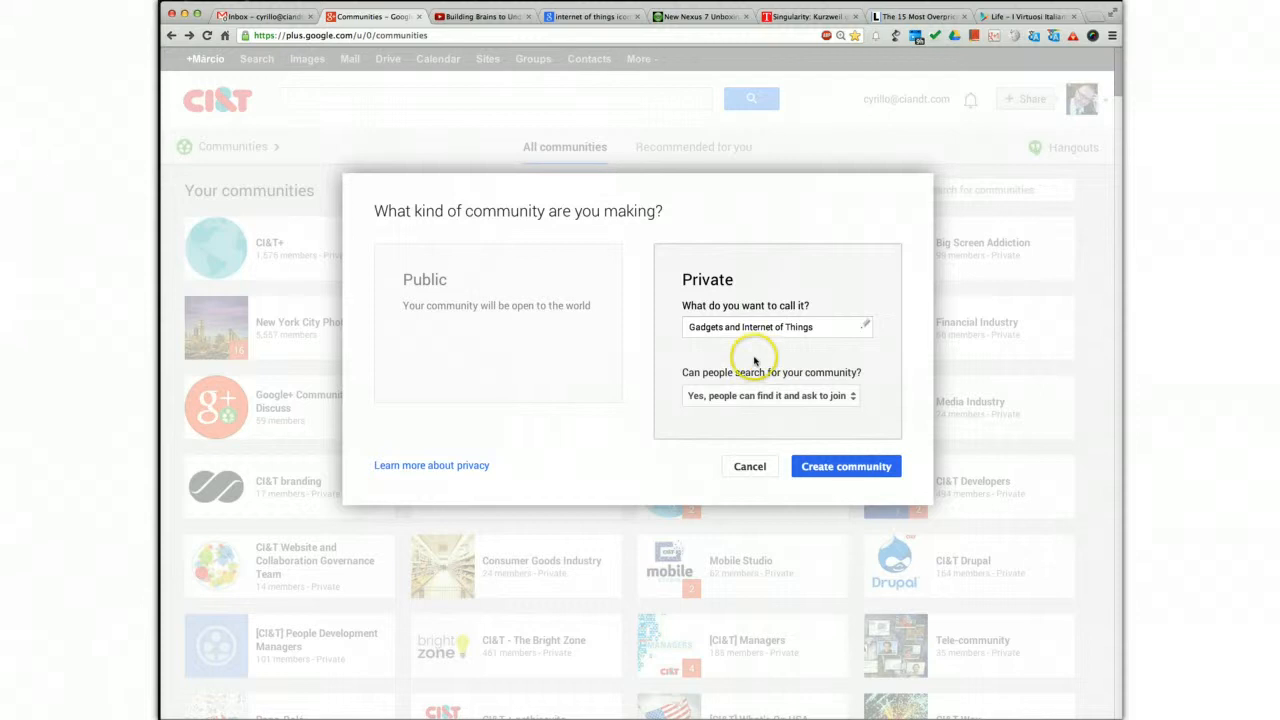
Create the community as your own instead of joining a similar one, and give it the tagline "let's discover cool stuff"
left_click(817, 476)
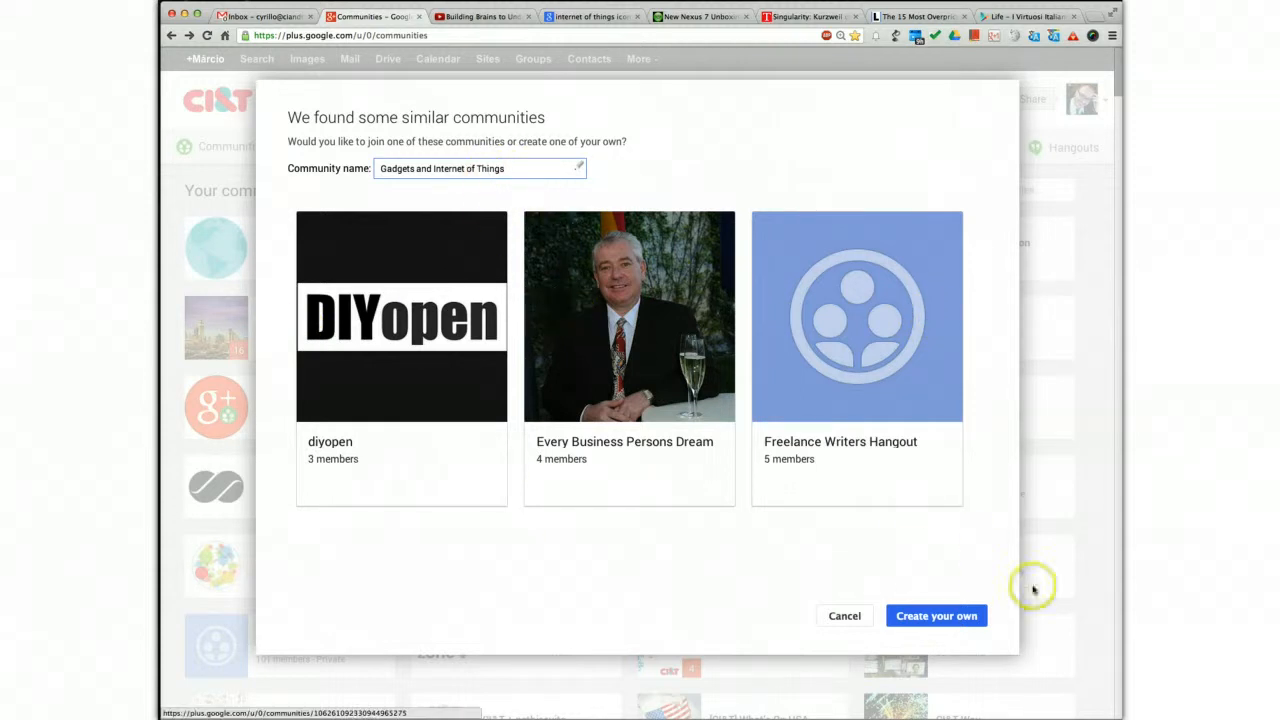
left_click(928, 614)
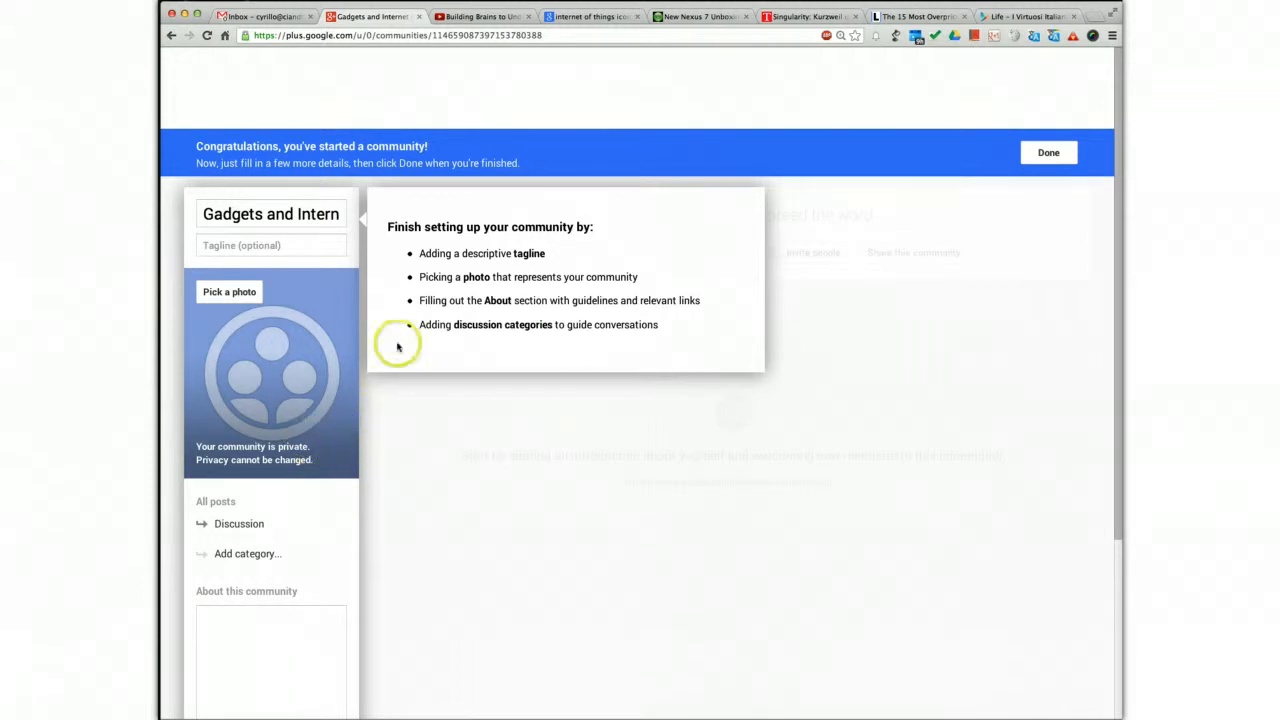
left_click(246, 249)
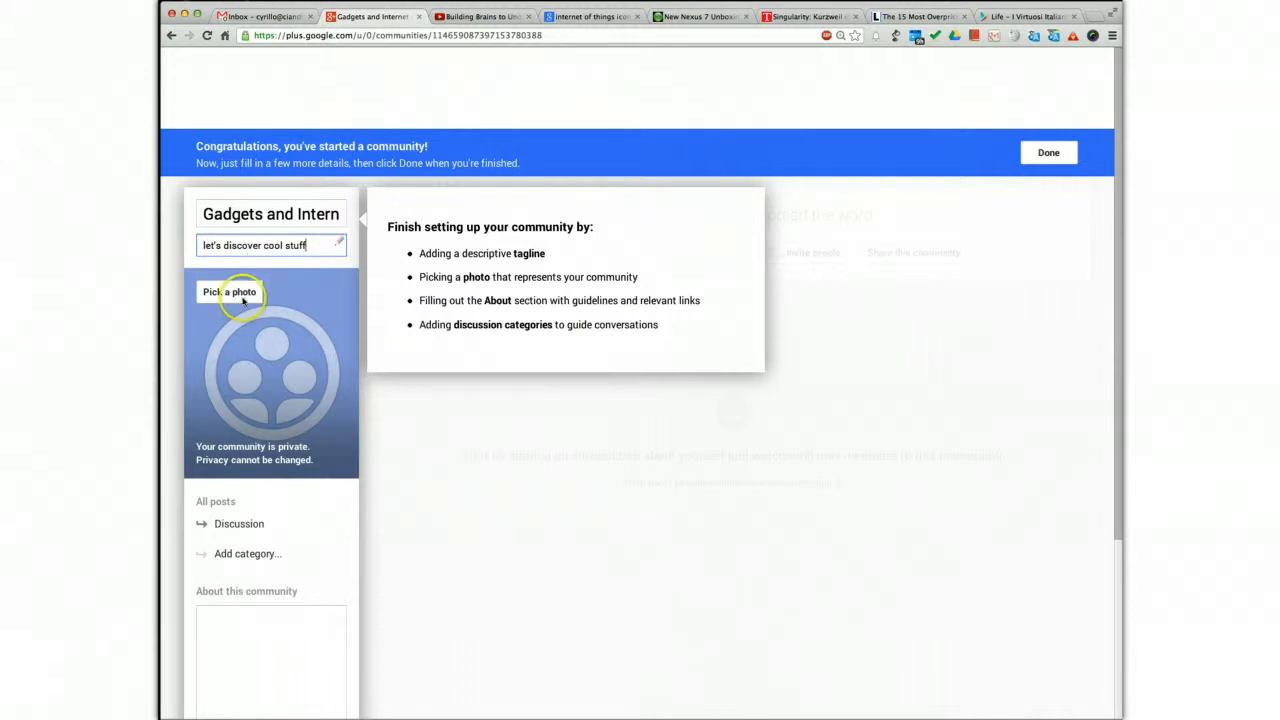
Switch to the open Google Images results for internet of things icons and examine the round icon collage as a possible community photo
left_click(589, 19)
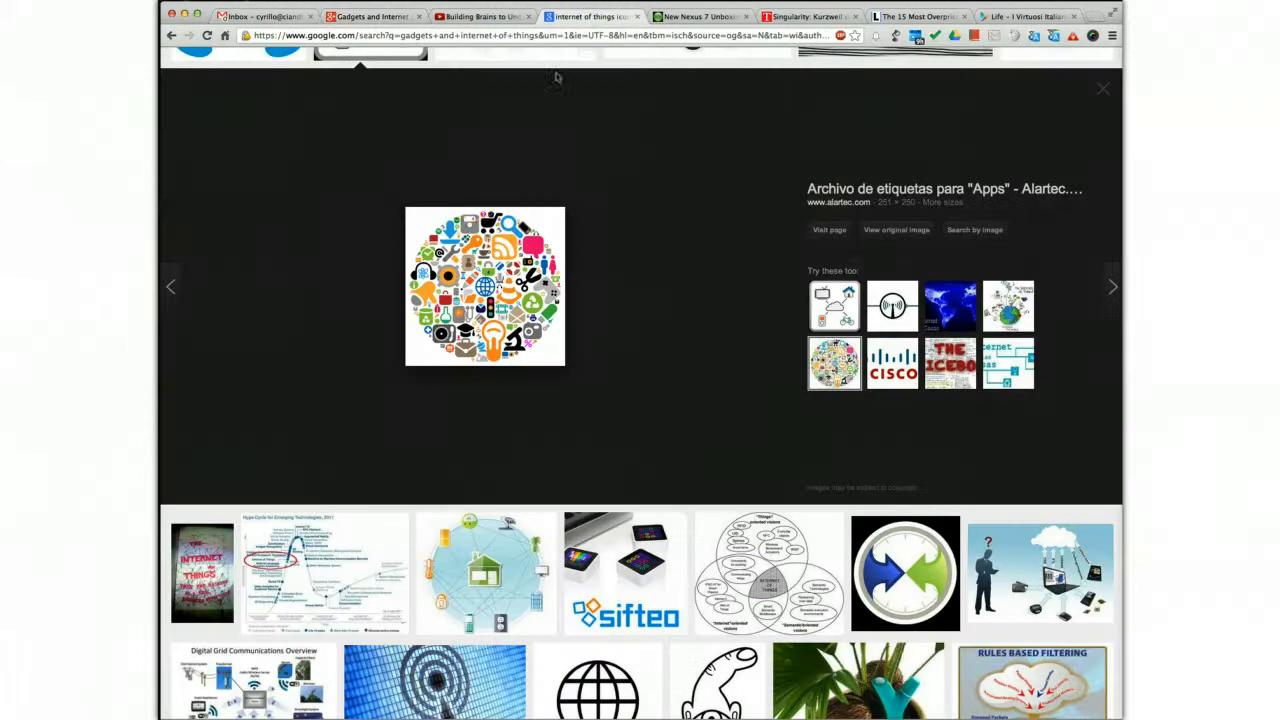
scroll(383, 108, "up", 3)
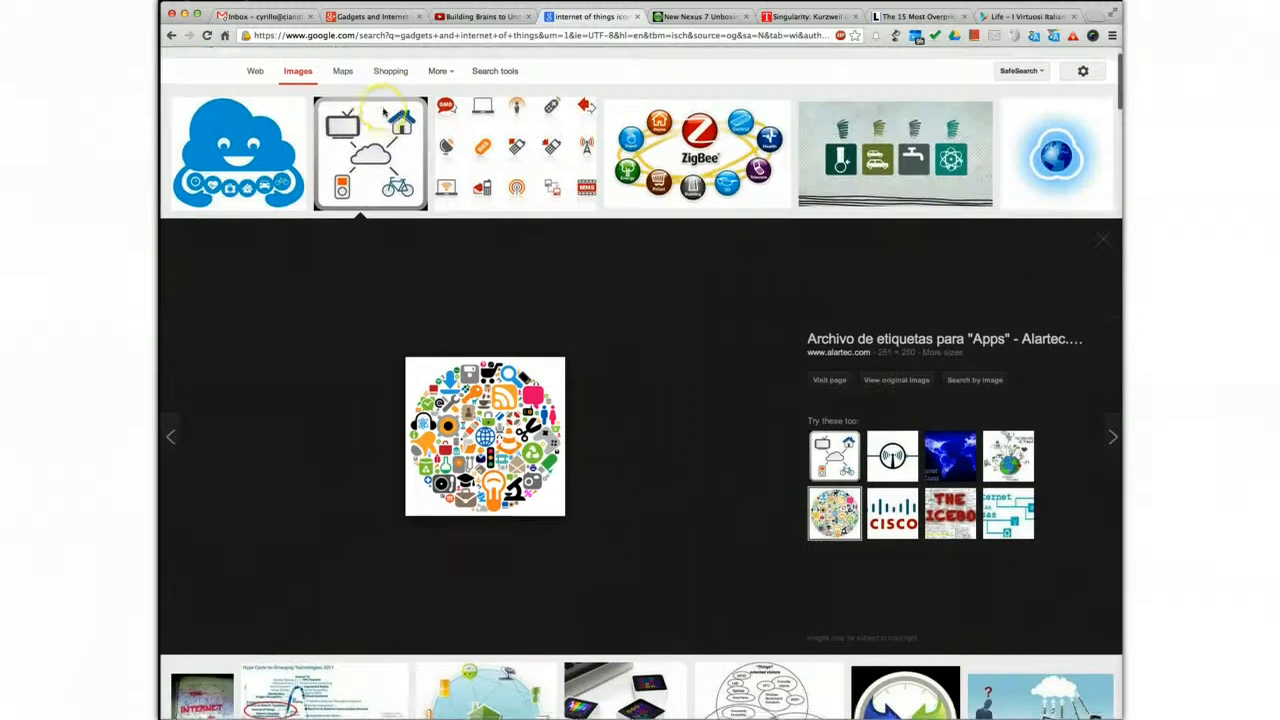
scroll(476, 200, "down", 3)
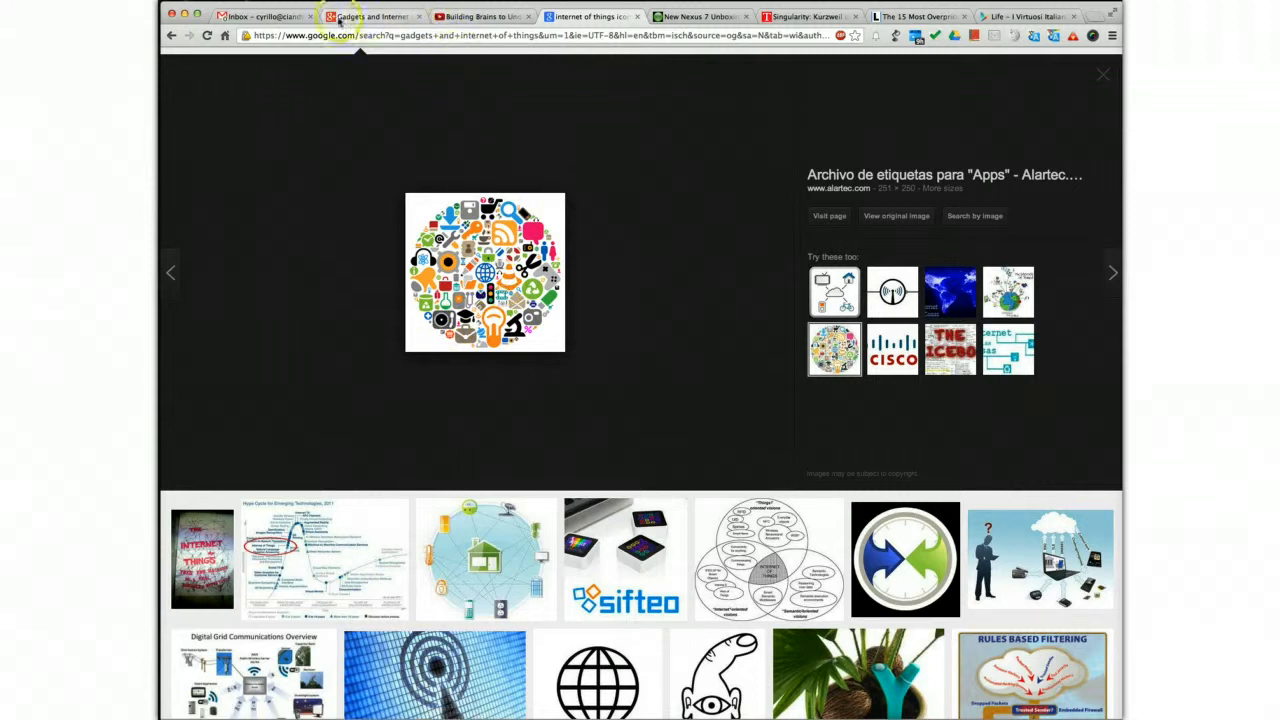
Return to the new community's setup page and set Internet-de-las-cosas.jpg from the Desktop folder as its profile photo
left_click(372, 16)
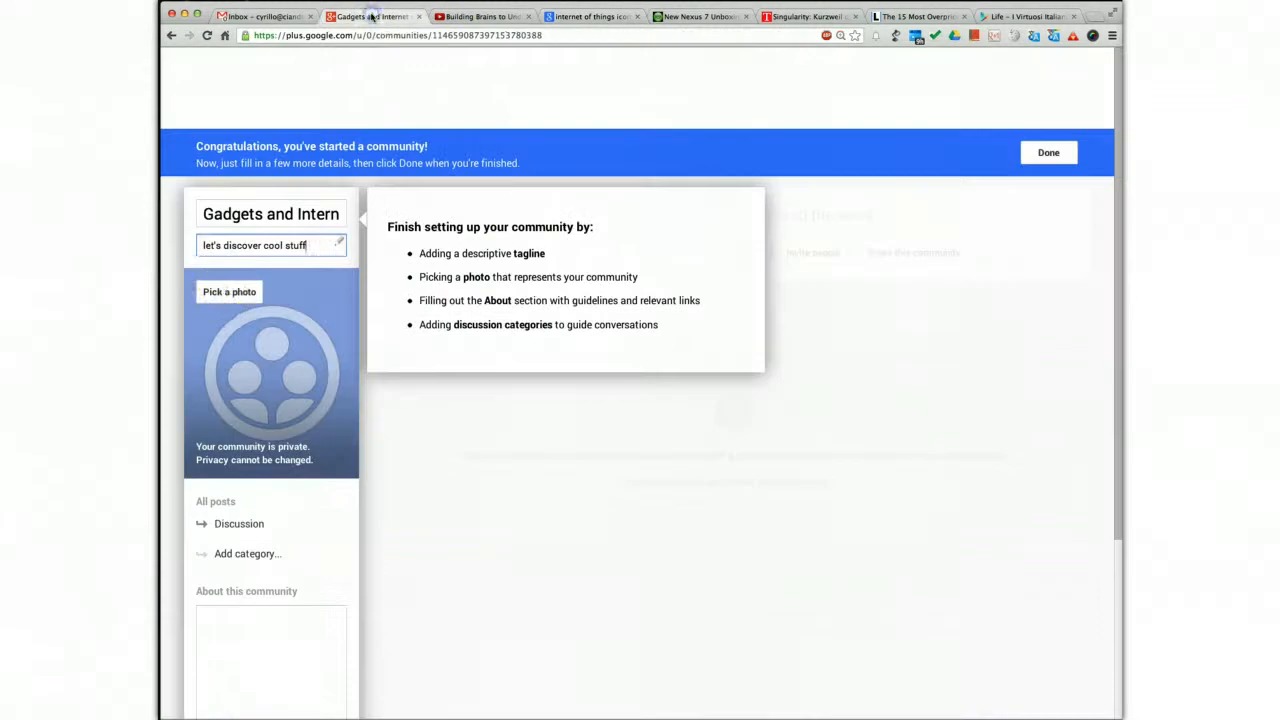
left_click(212, 292)
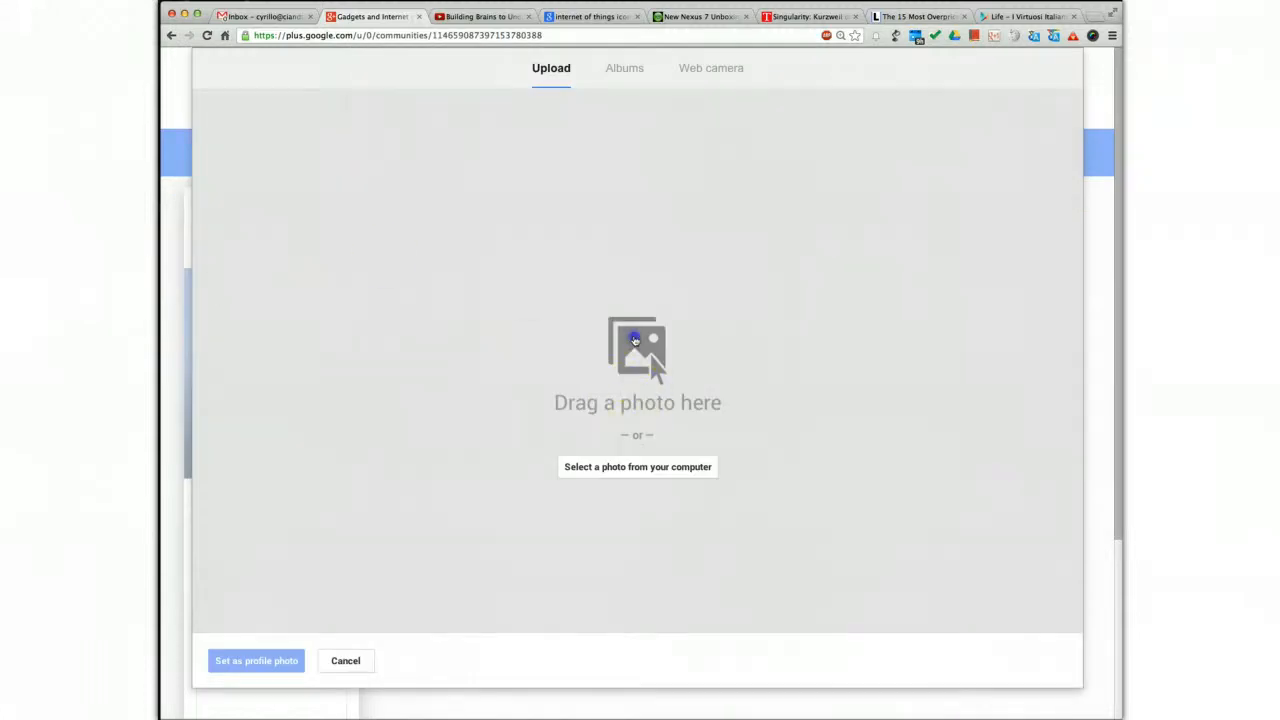
left_click(634, 341)
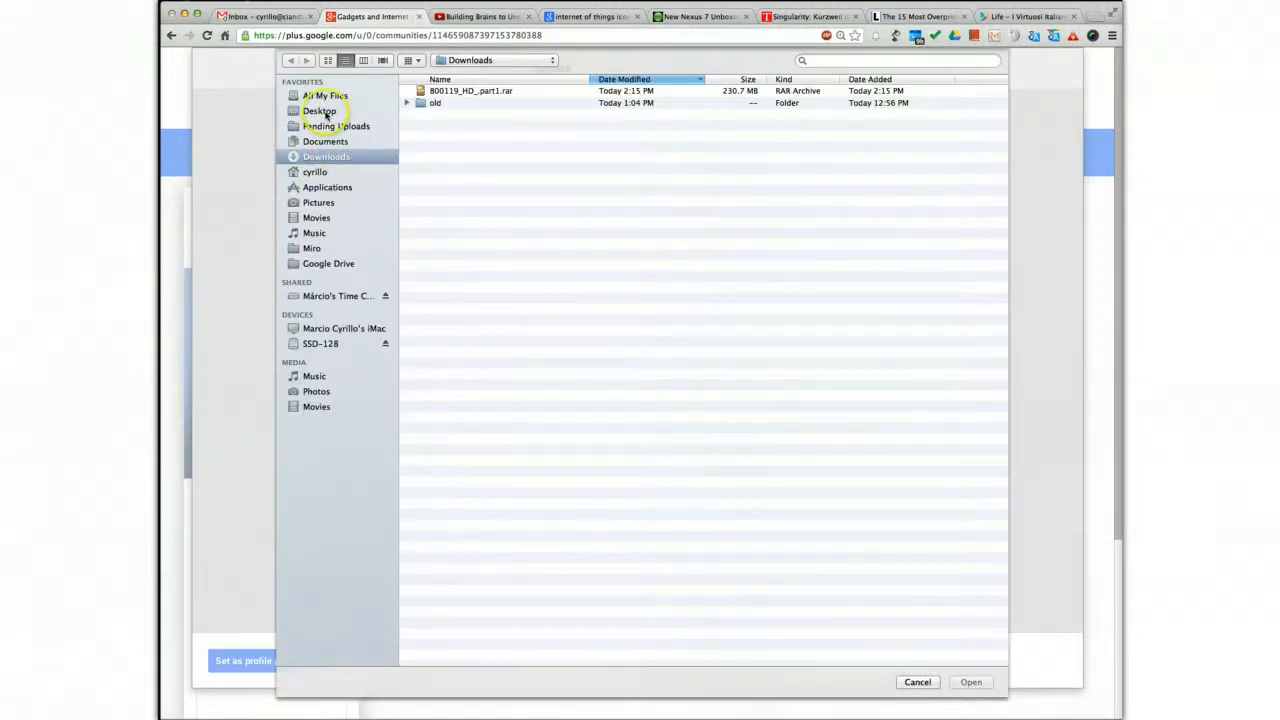
left_click(321, 111)
double_click(475, 91)
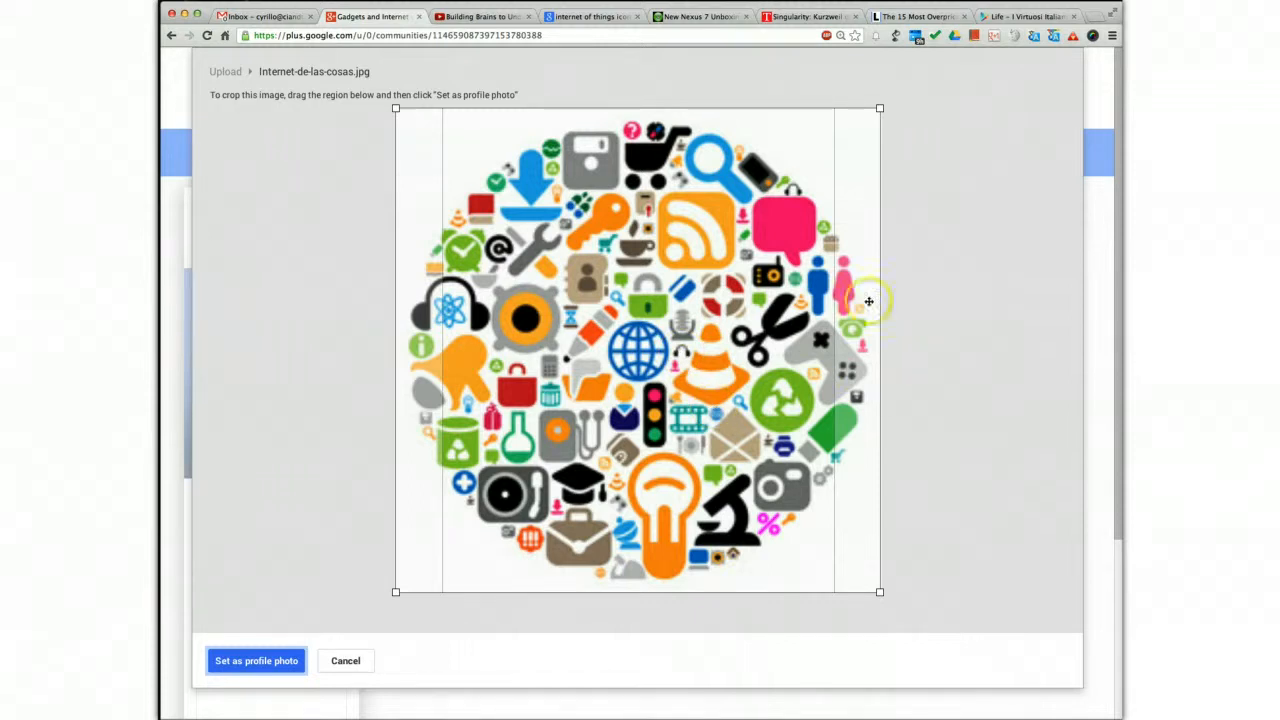
left_click(263, 666)
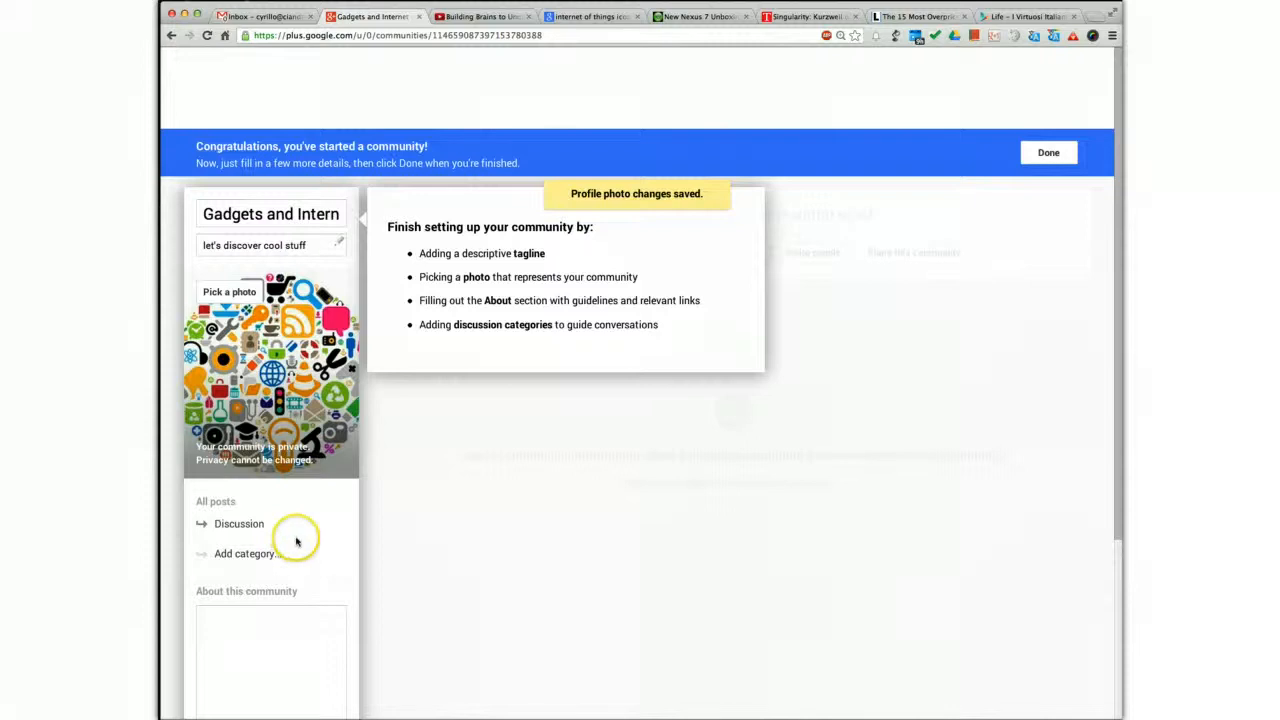
Fill in the community's About section with "CI&T's community for us to discuss those incredible gadgets we love"
scroll(296, 541, "down", 1)
left_click(250, 573)
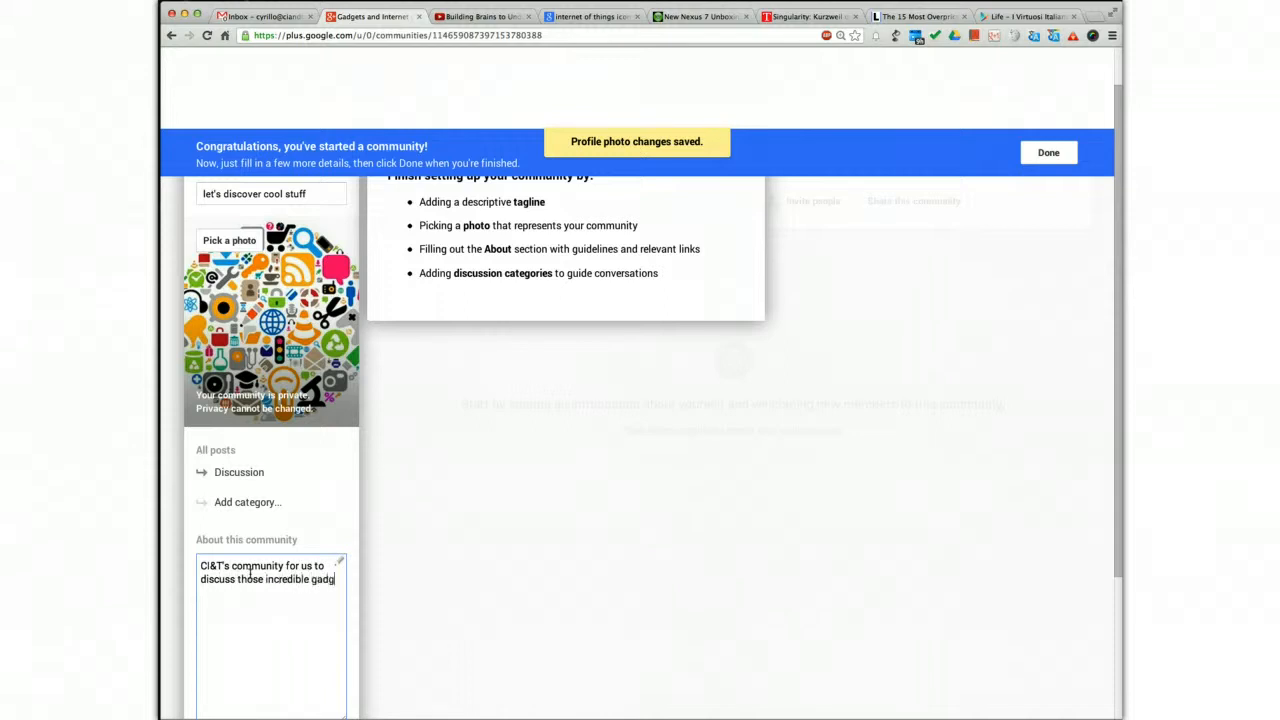
type("love")
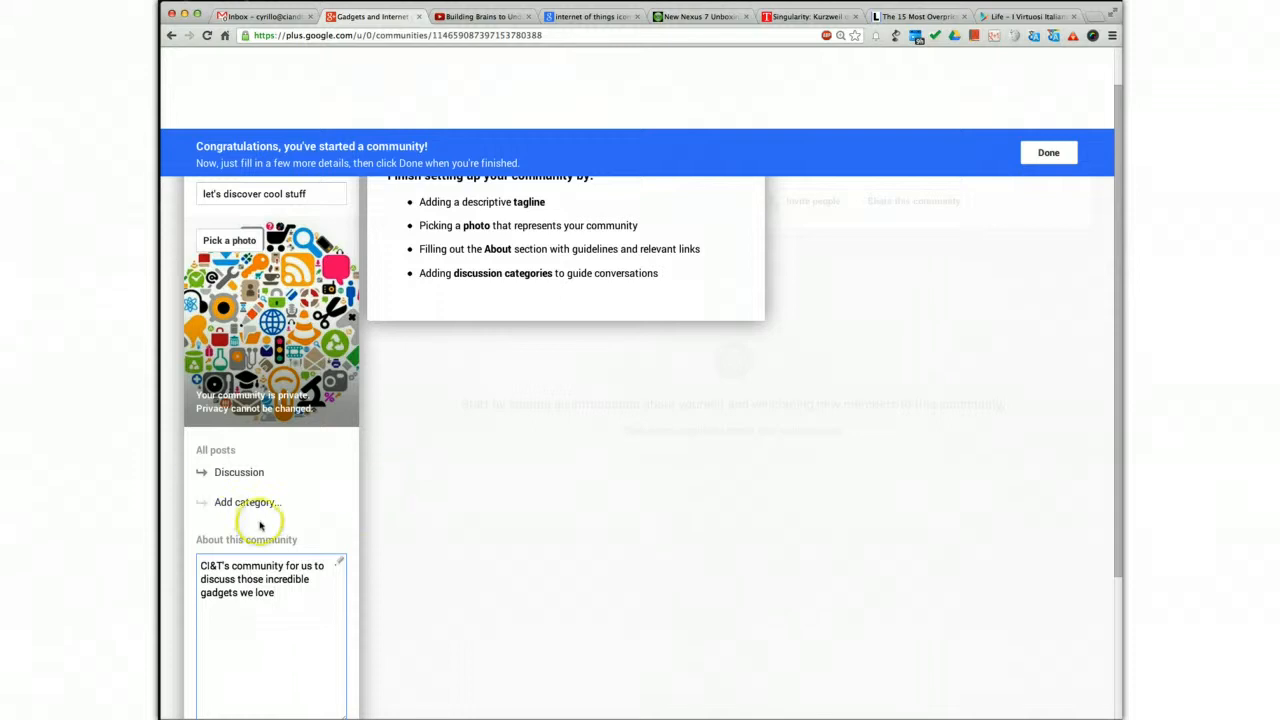
Add the discussion categories Smartphones, Notebooks and Internet of Things to the community
scroll(255, 505, "down", 3)
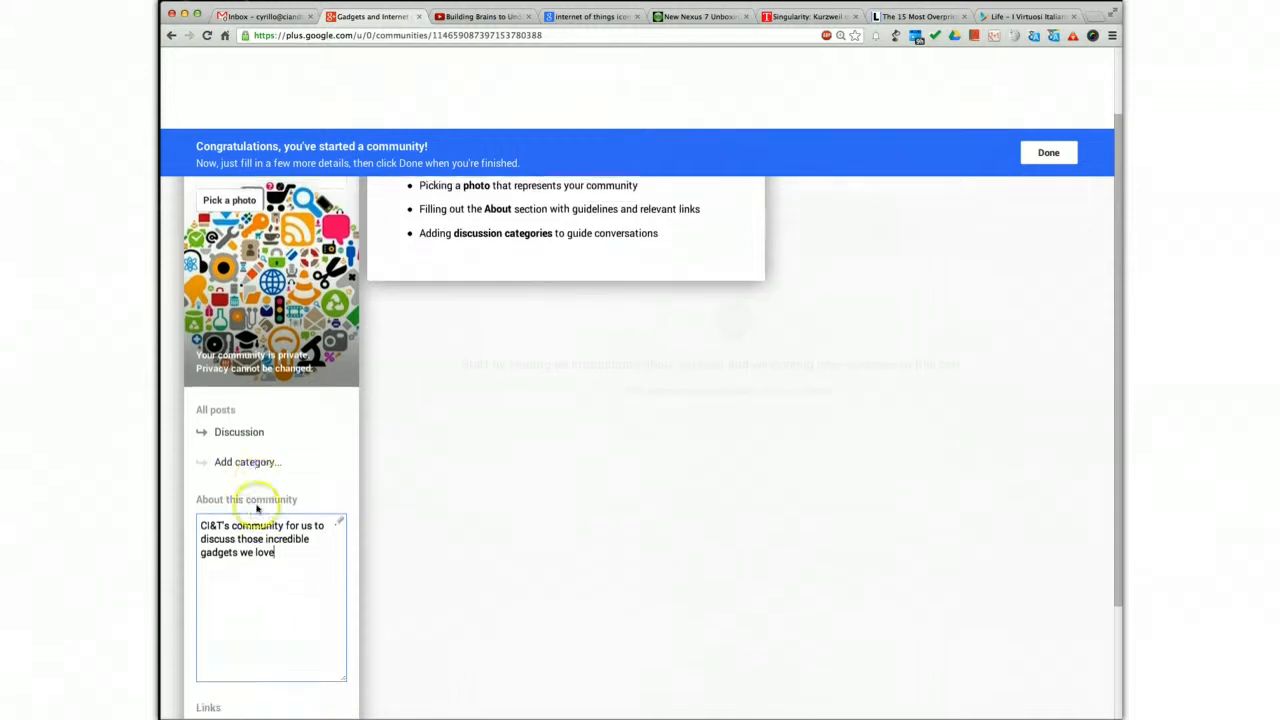
left_click(258, 438)
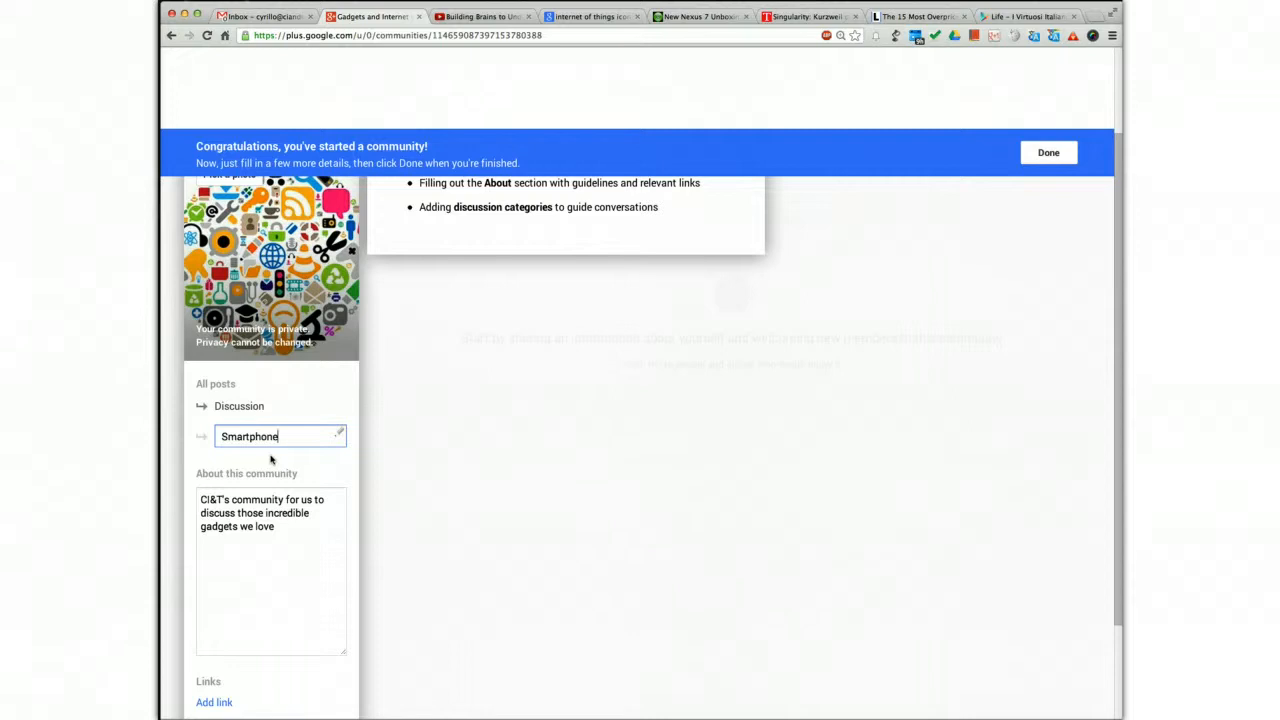
key("Return")
left_click(245, 472)
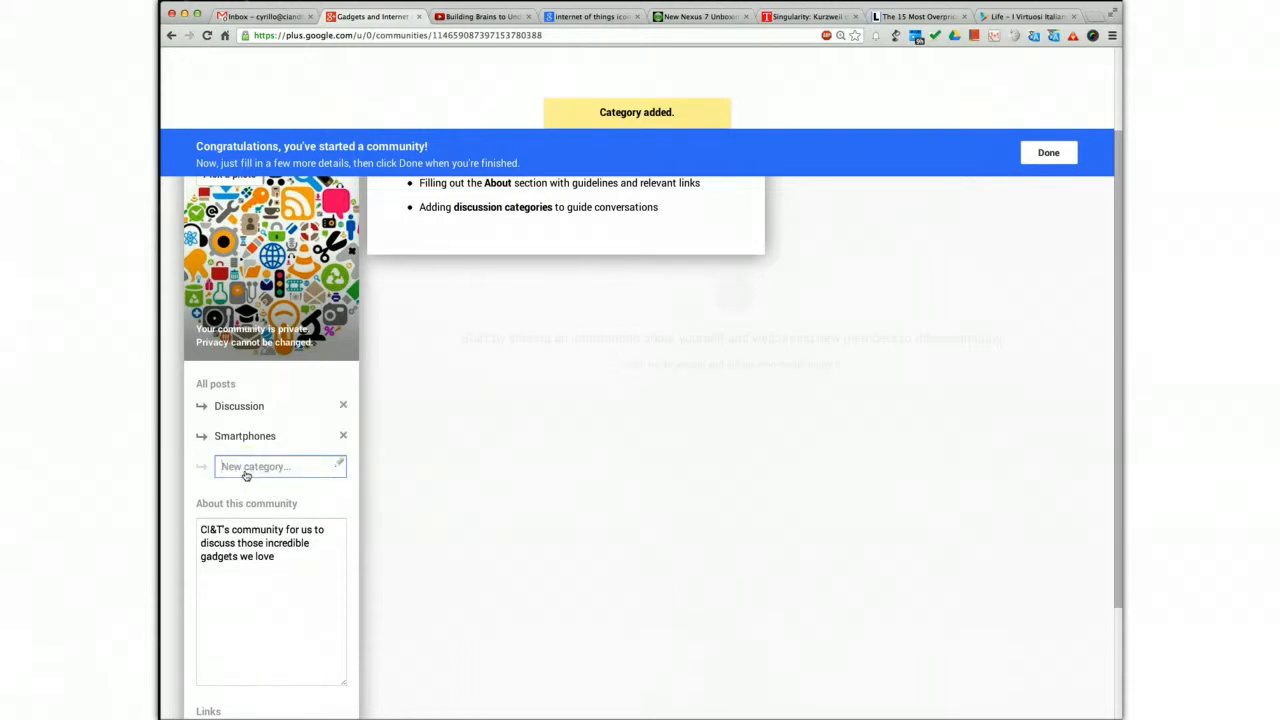
type("Noteboo")
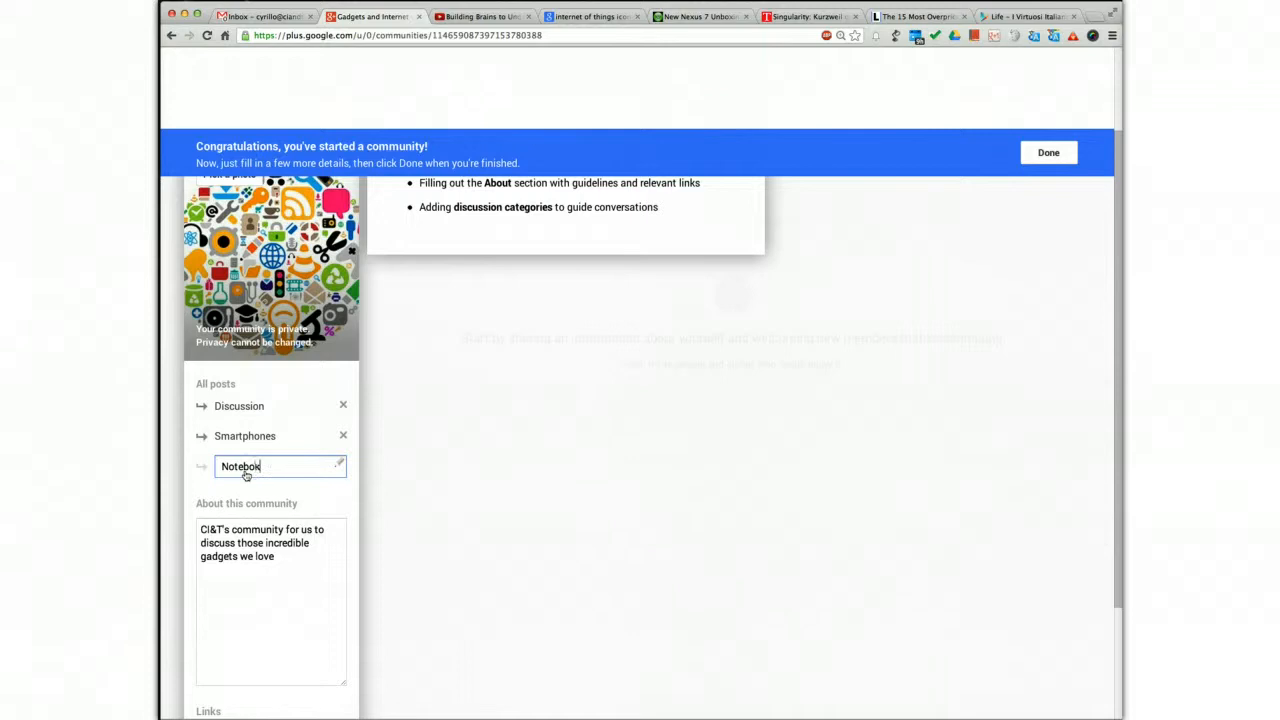
type("ks")
key("Return")
left_click(250, 495)
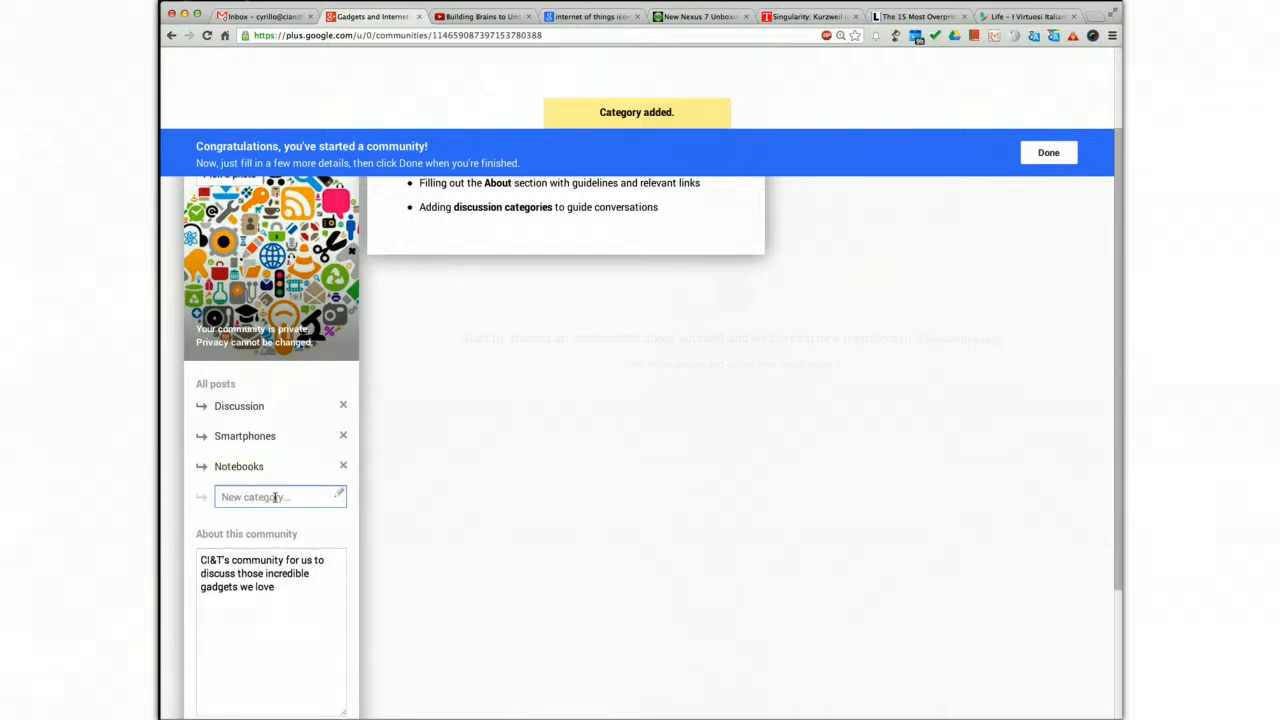
type("Internet of Things")
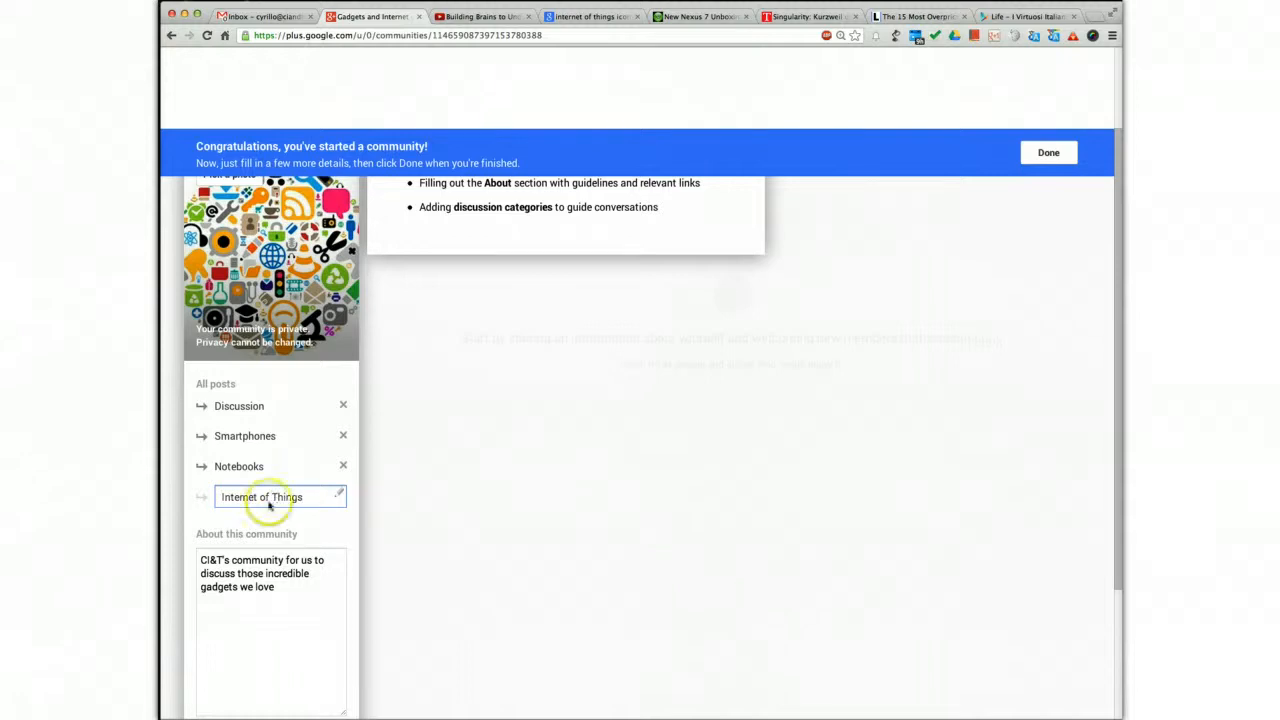
key("Return")
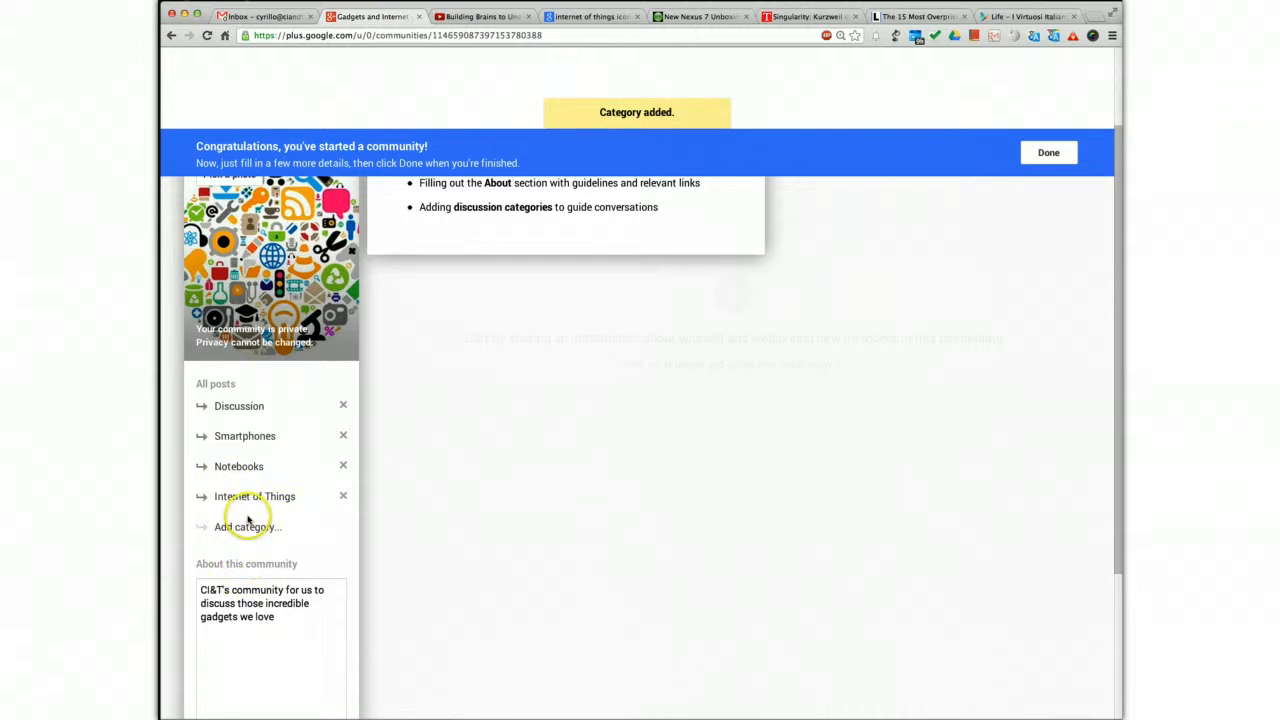
Open a blank link entry, leave the link and optional location fields empty, and finish the community setup
scroll(249, 522, "down", 4)
scroll(245, 535, "down", 1)
left_click(214, 578)
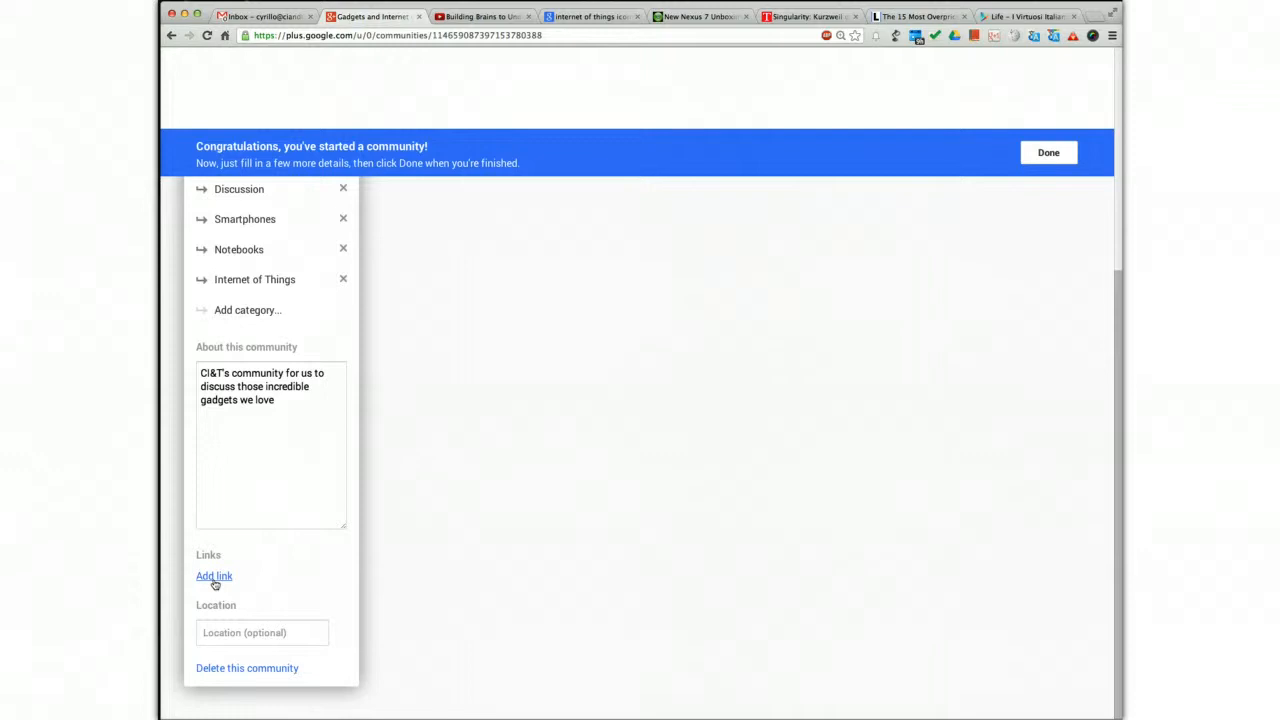
left_click(215, 578)
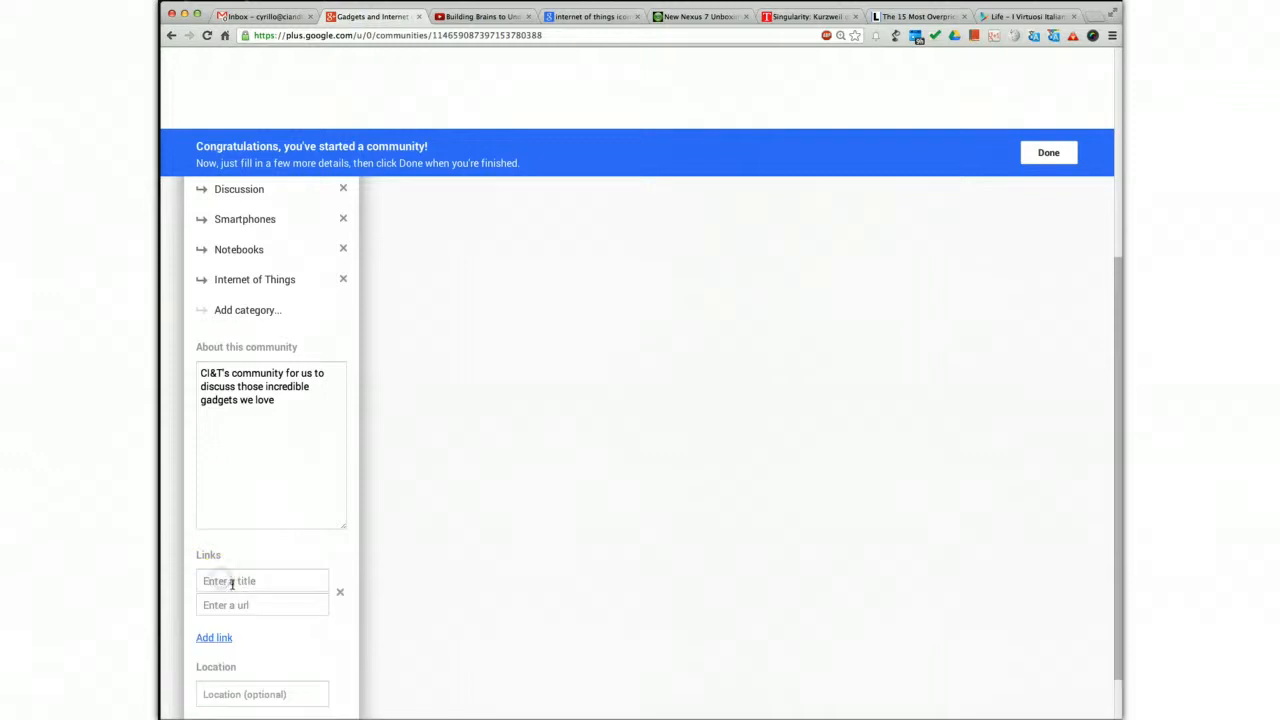
left_click(250, 580)
scroll(266, 606, "down", 1)
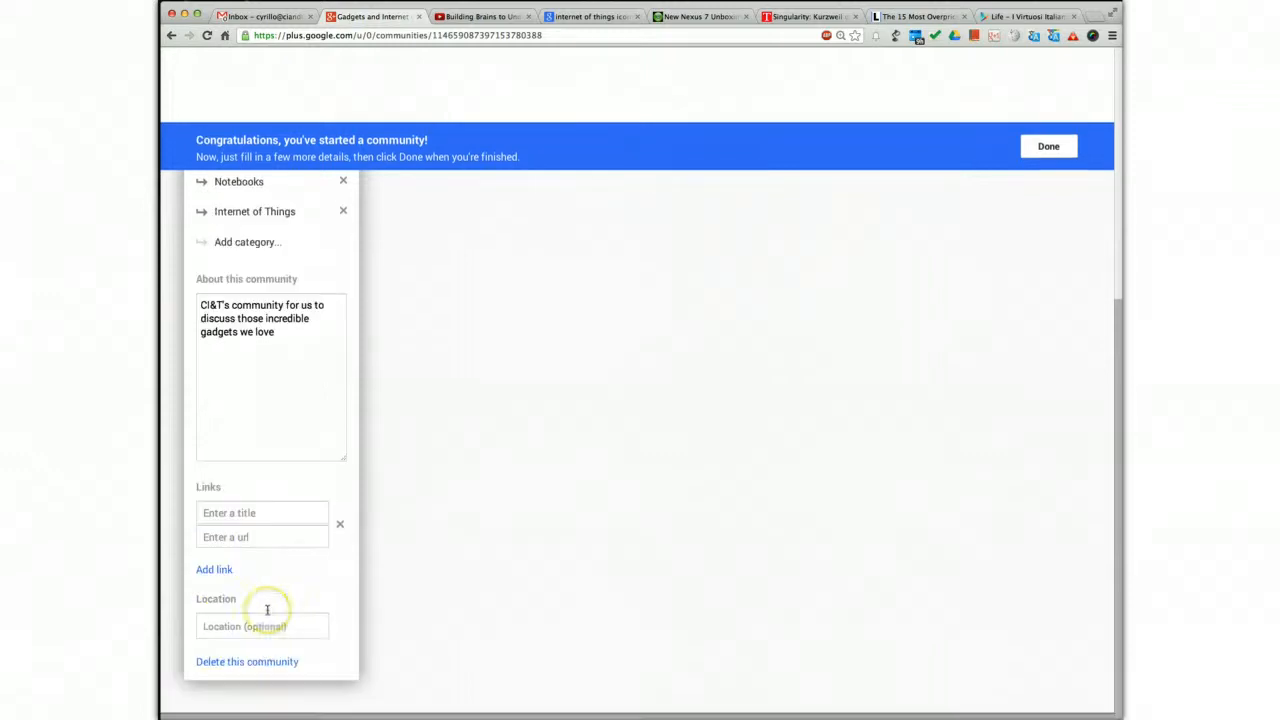
left_click(309, 633)
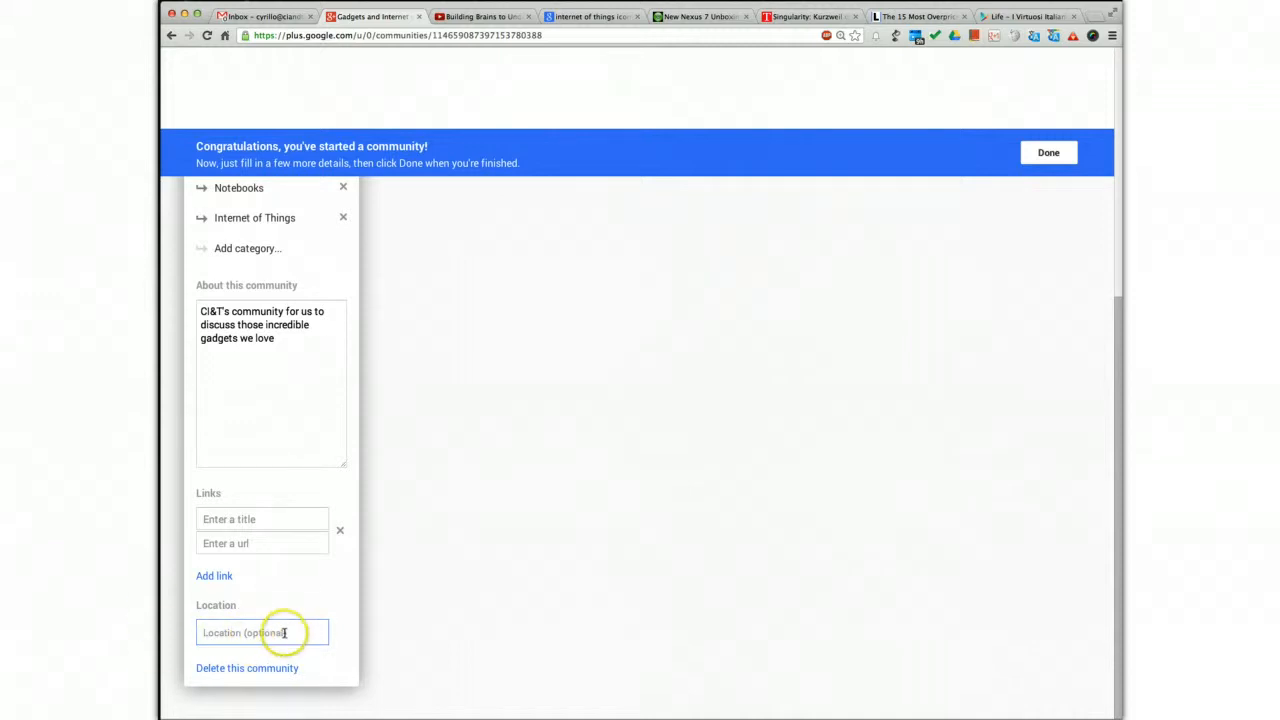
scroll(286, 630, "up", 5)
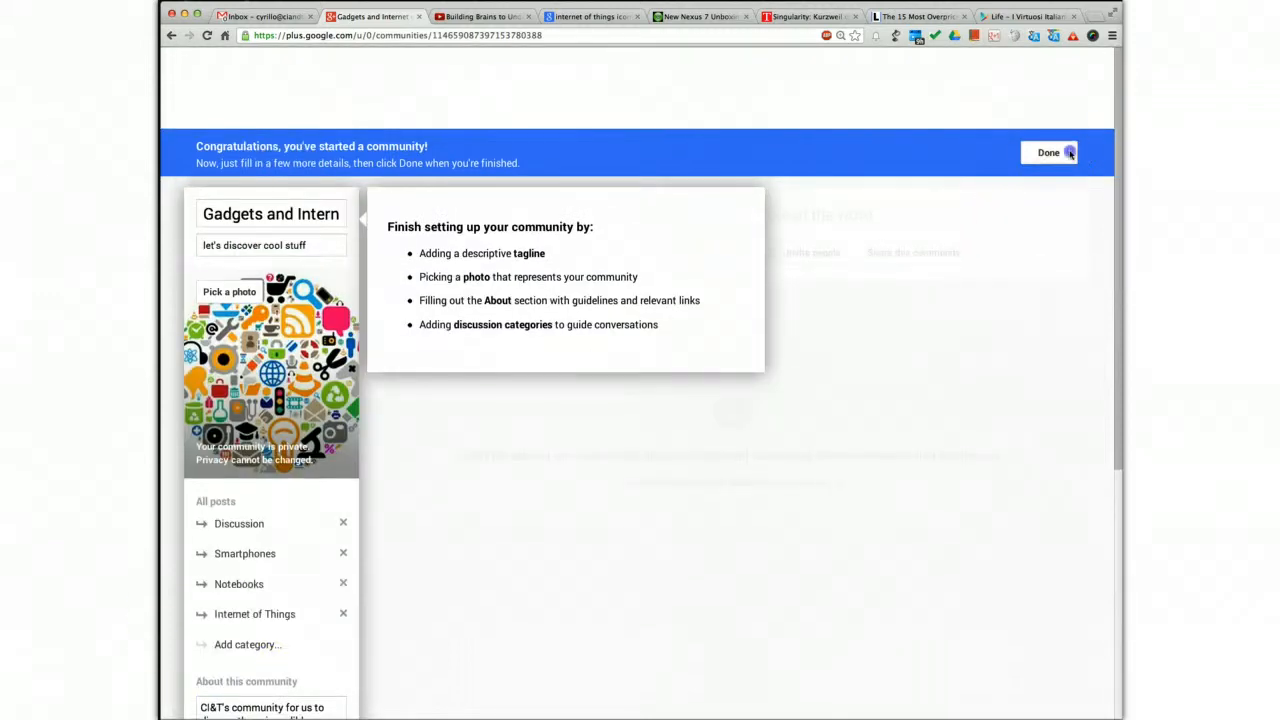
left_click(1064, 152)
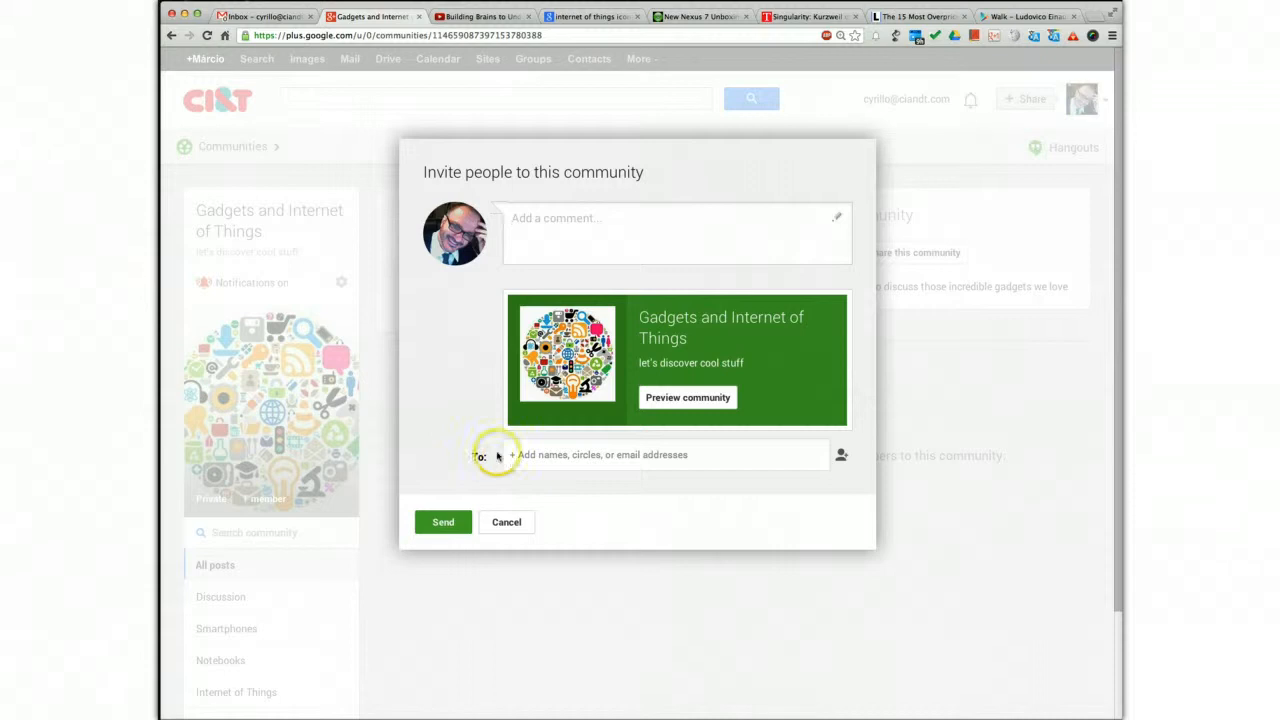
Look through the circles that can be invited to the community and dismiss the invitation without sending it
left_click(570, 459)
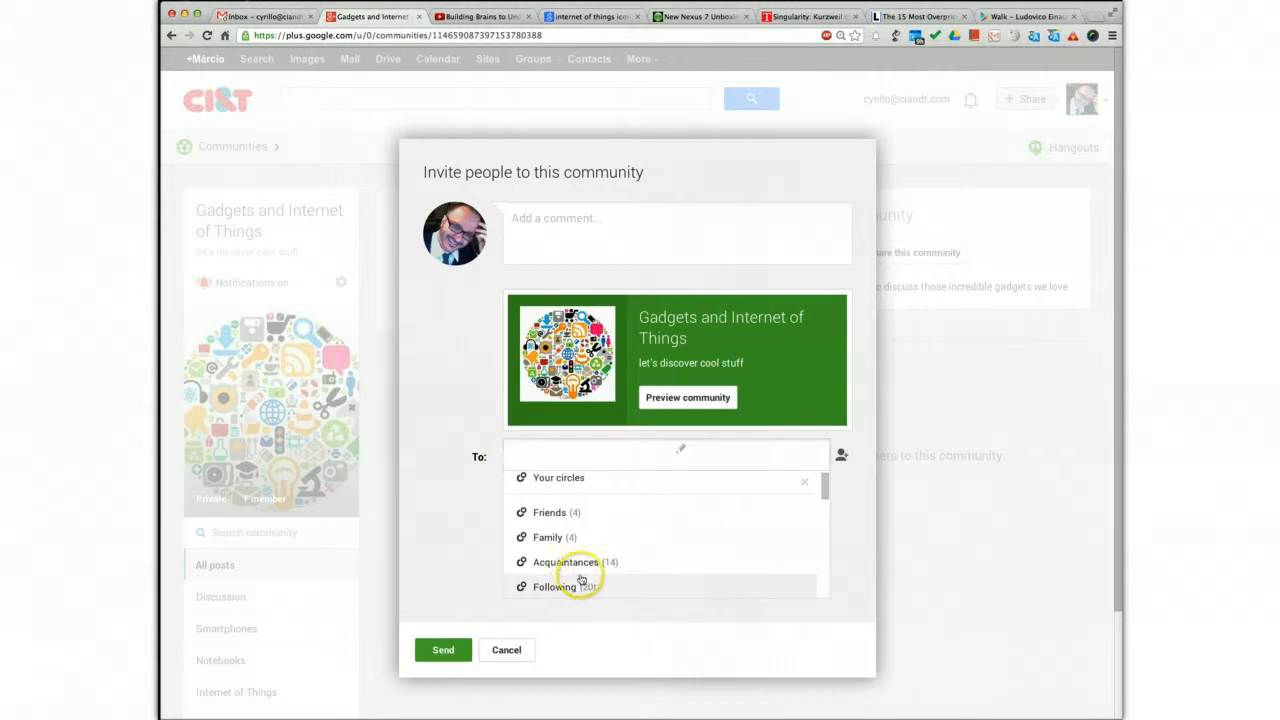
scroll(575, 578, "down", 3)
scroll(580, 578, "down", 5)
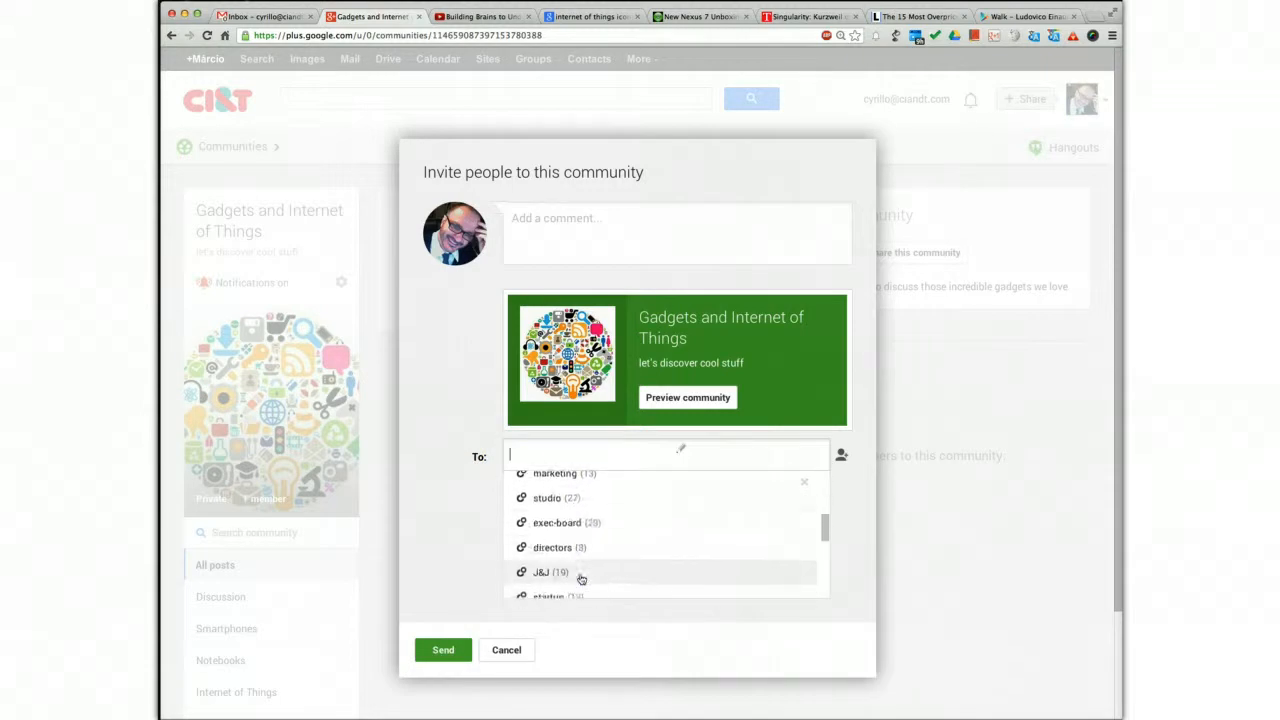
scroll(580, 578, "down", 5)
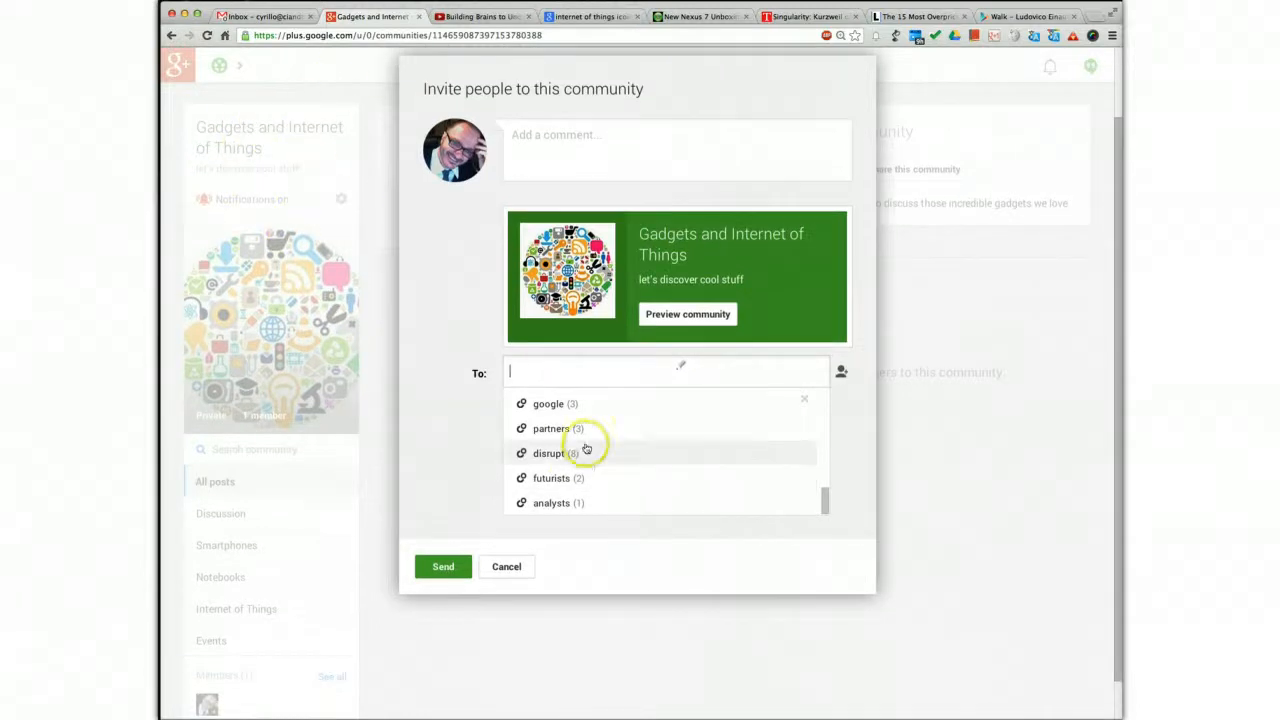
scroll(600, 457, "up", 5)
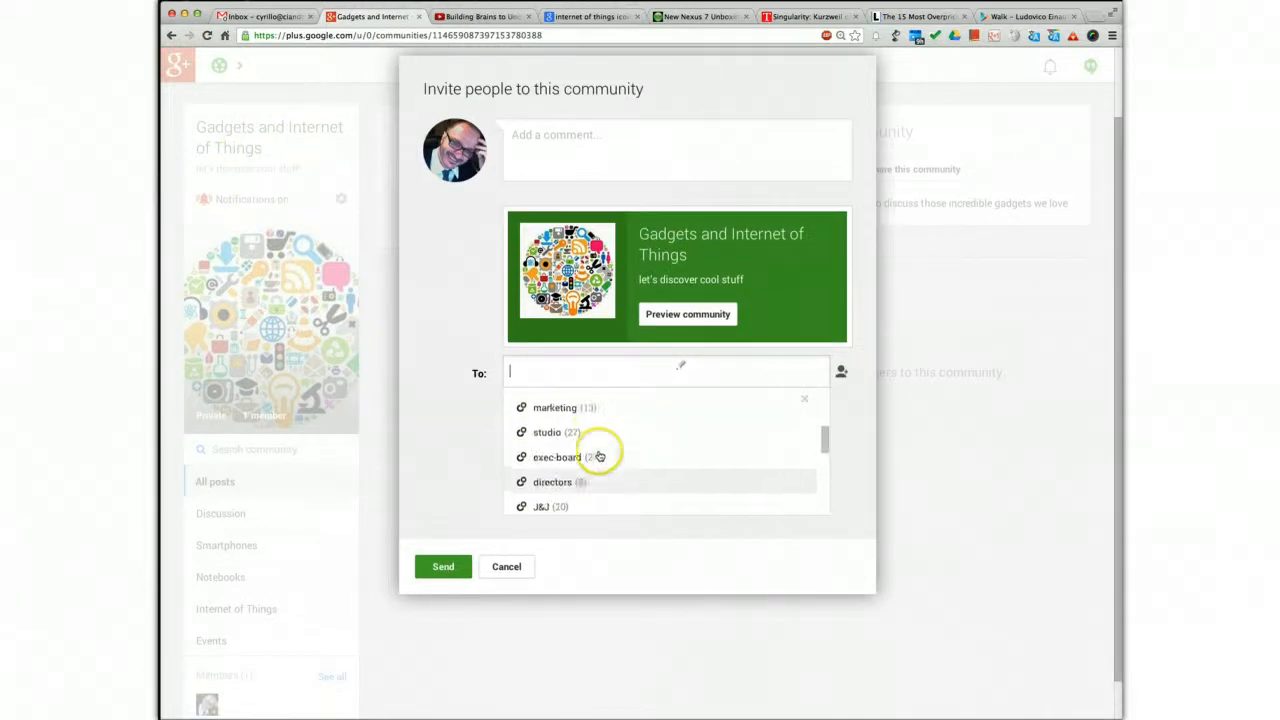
scroll(600, 457, "up", 5)
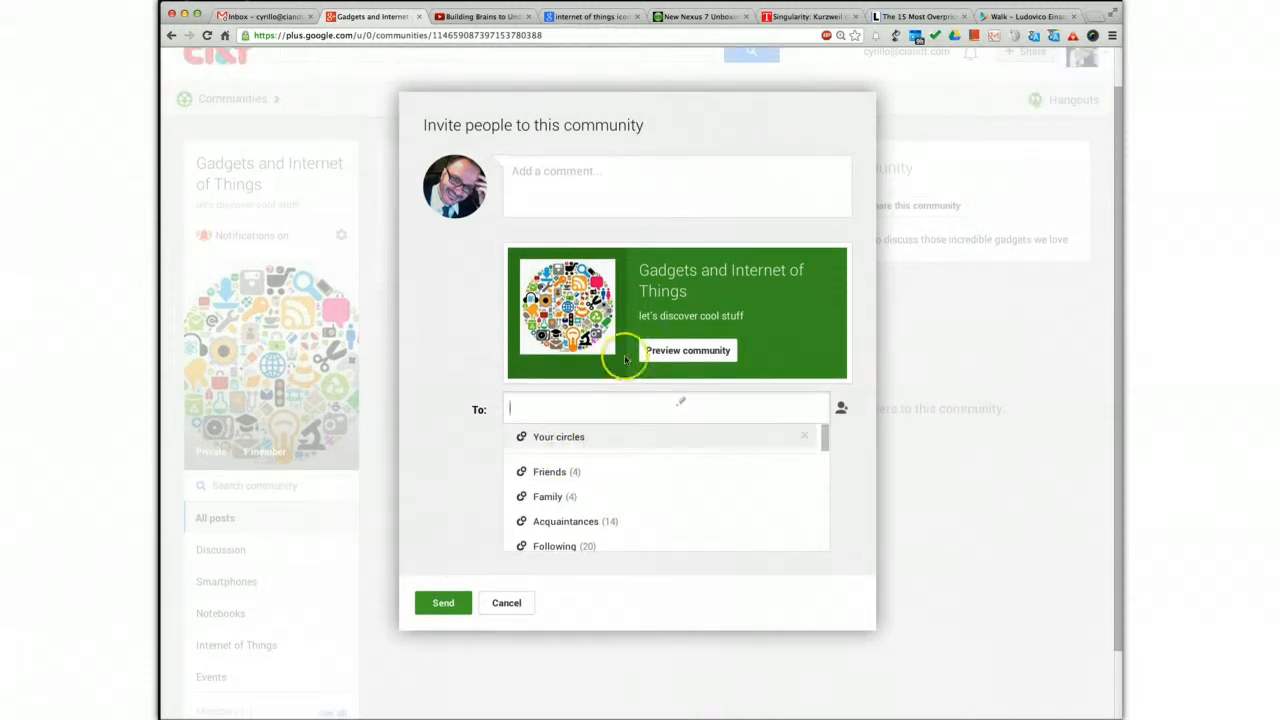
left_click(506, 605)
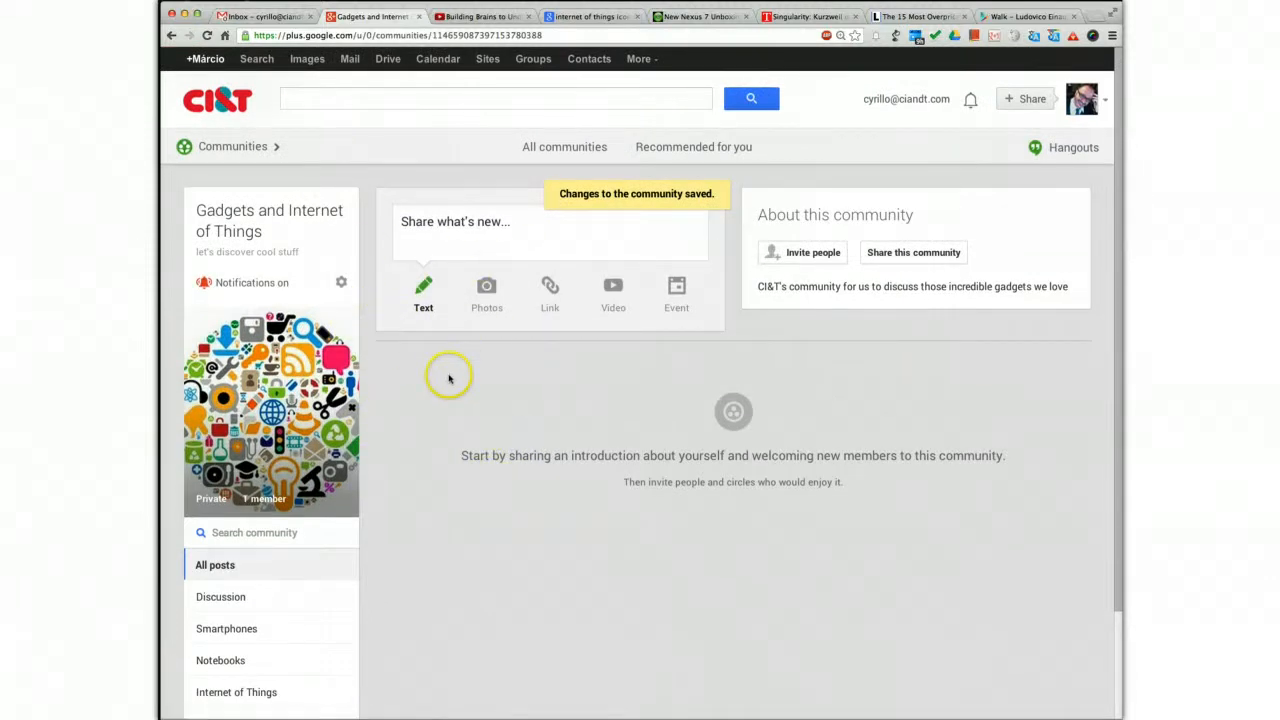
Copy the new community's web address, open the CI&T+ community in a new tab, and paste the address into a new post there
left_click(415, 36)
key("super+c")
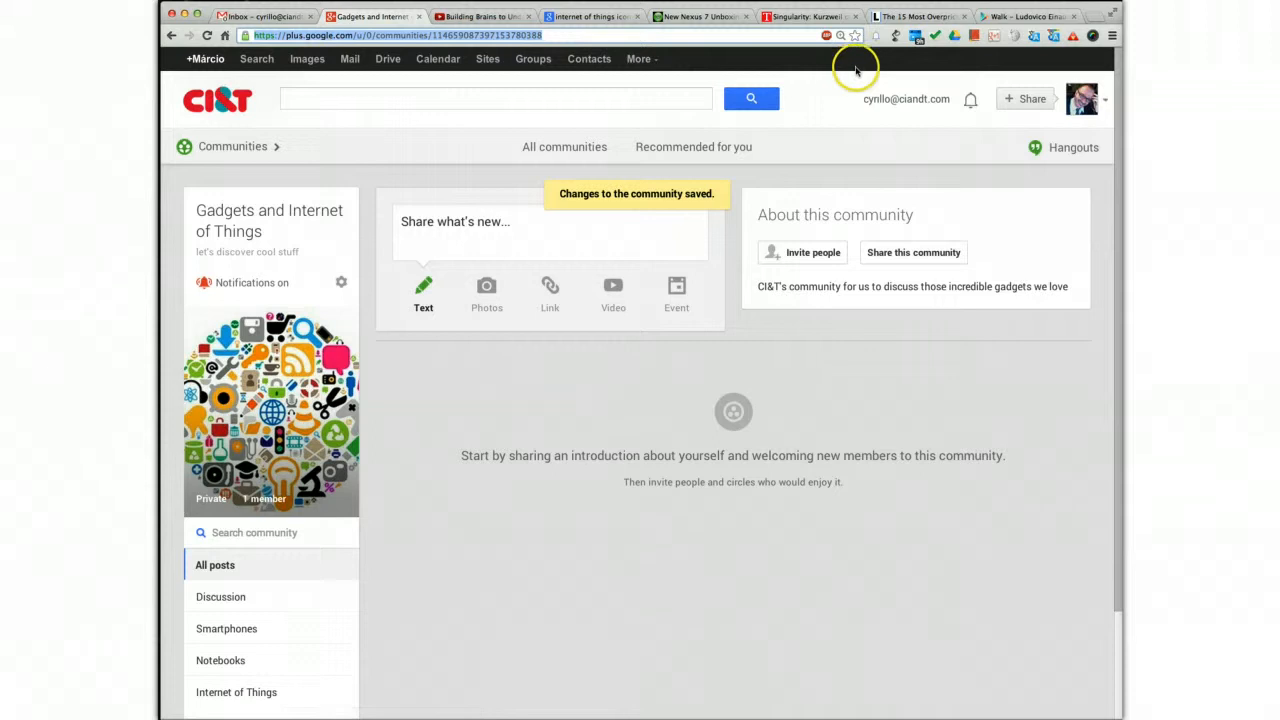
left_click(1095, 18)
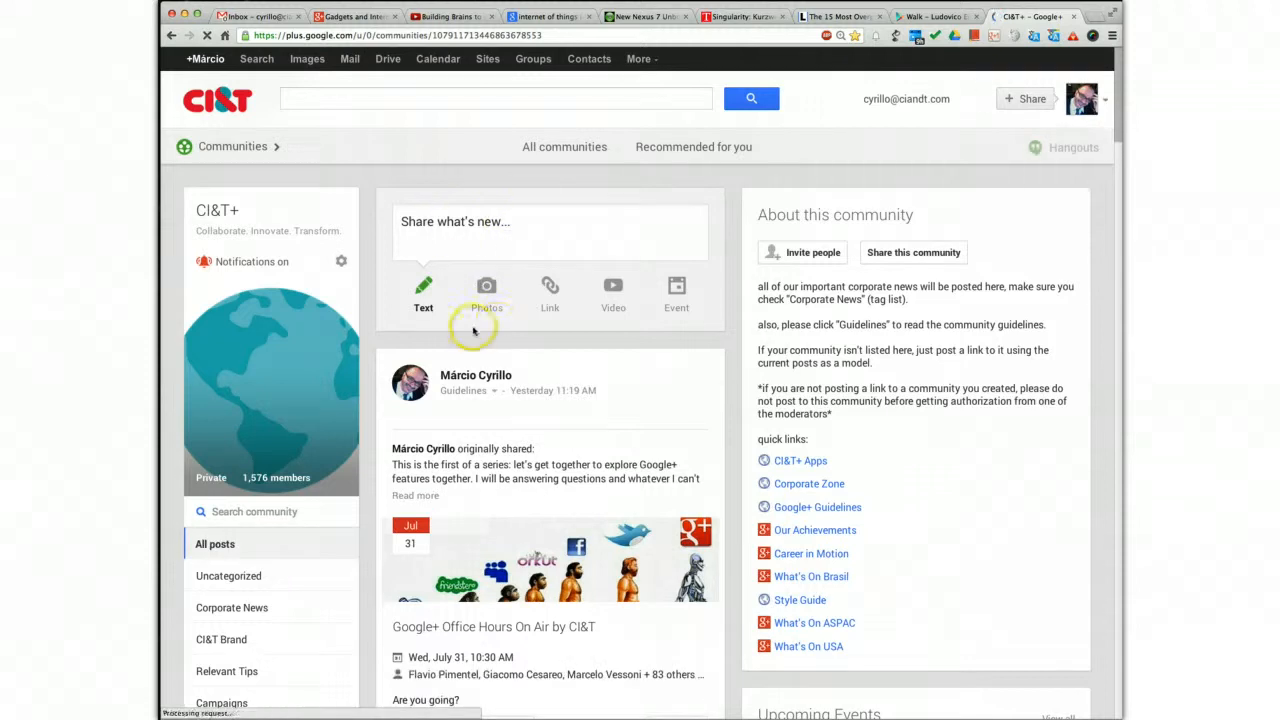
left_click(460, 228)
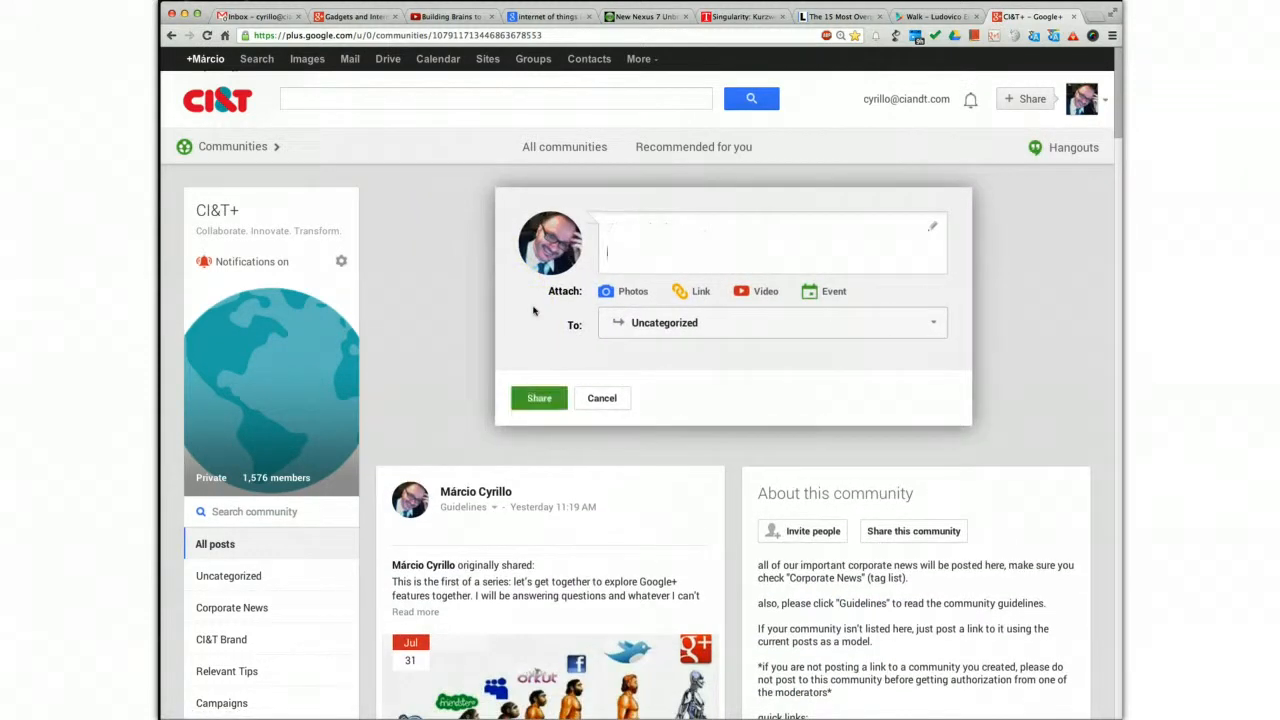
key("super+v")
left_click(641, 245)
left_click(640, 230)
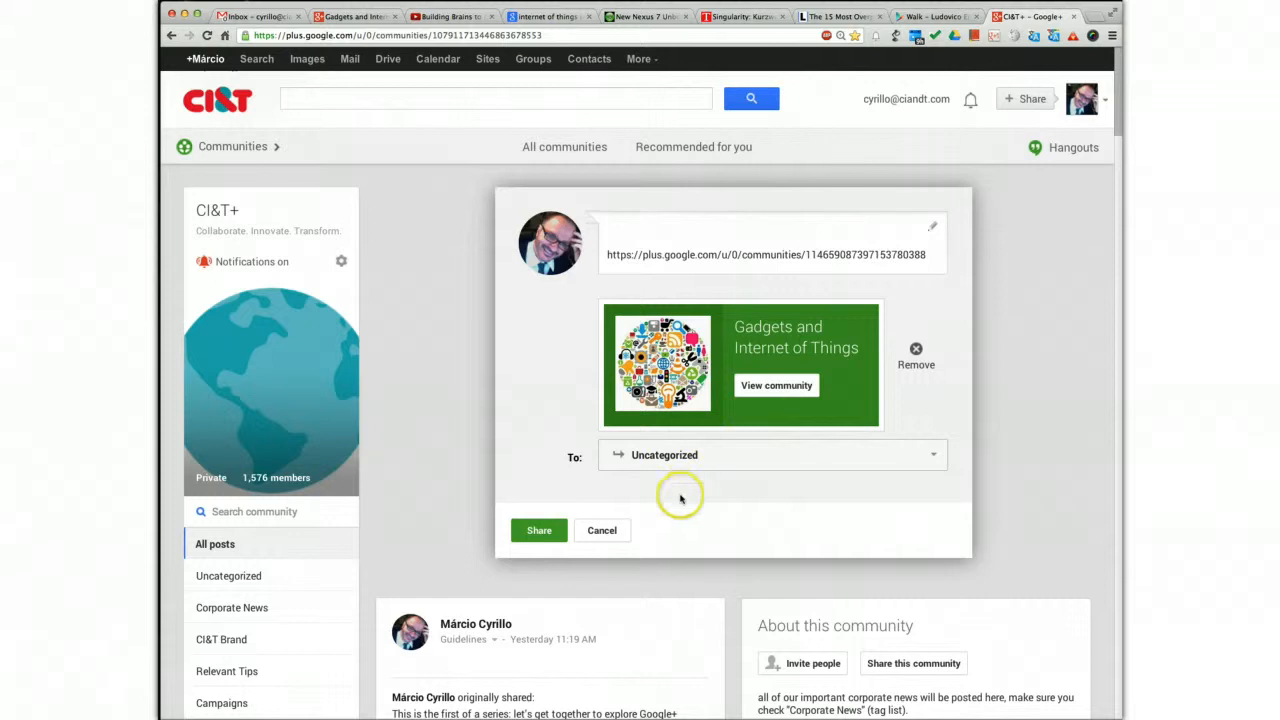
Set the post's category to Fun Communities after looking through the available community categories
left_click(686, 455)
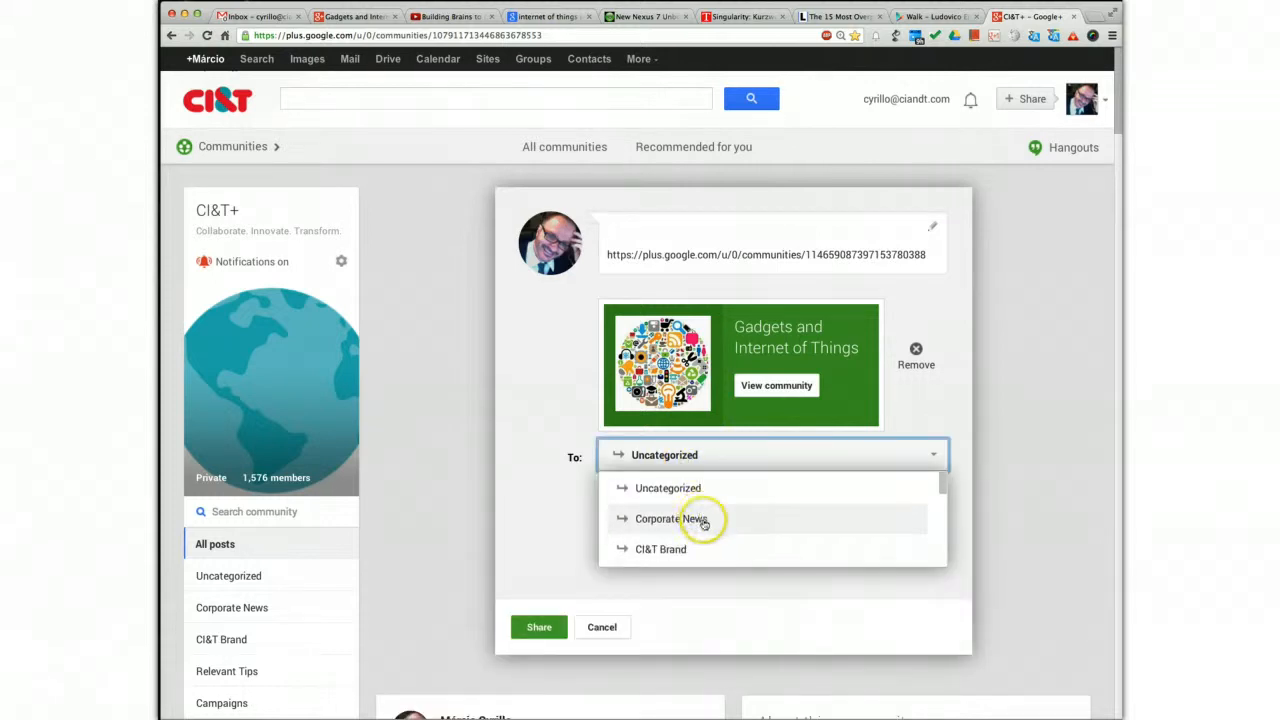
scroll(703, 525, "down", 5)
scroll(704, 525, "down", 2)
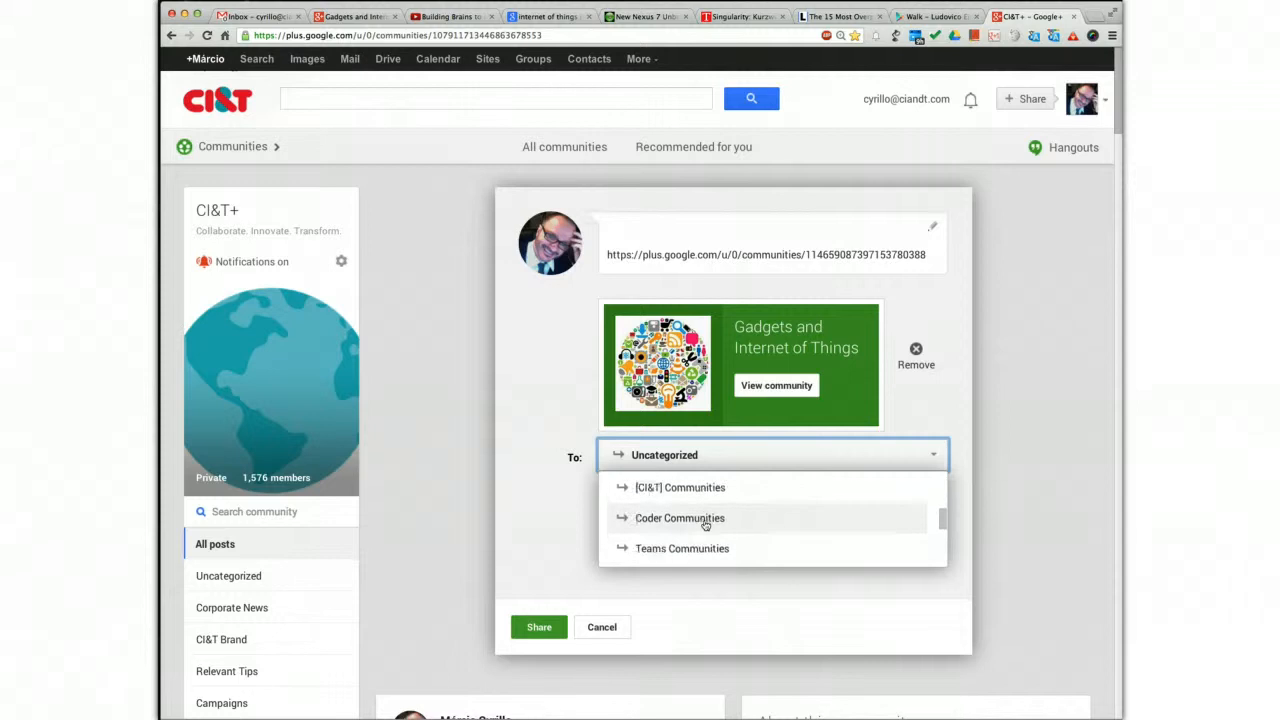
scroll(704, 525, "down", 4)
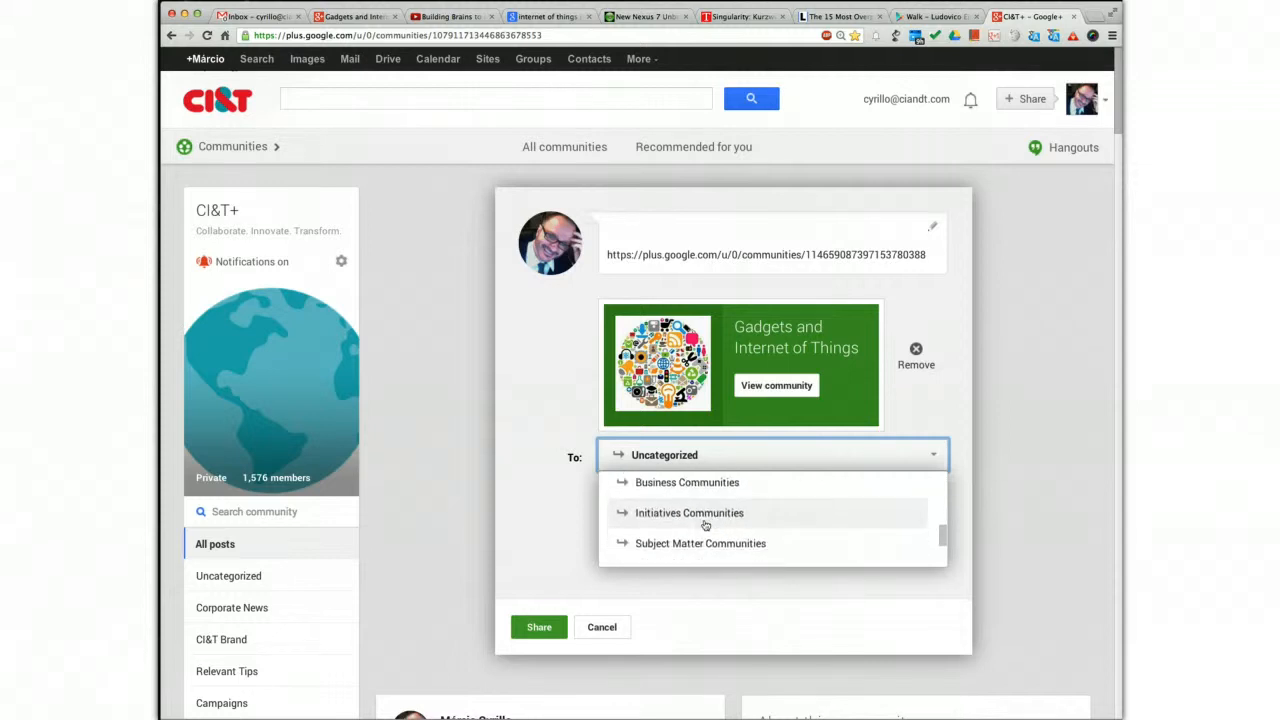
scroll(704, 525, "down", 2)
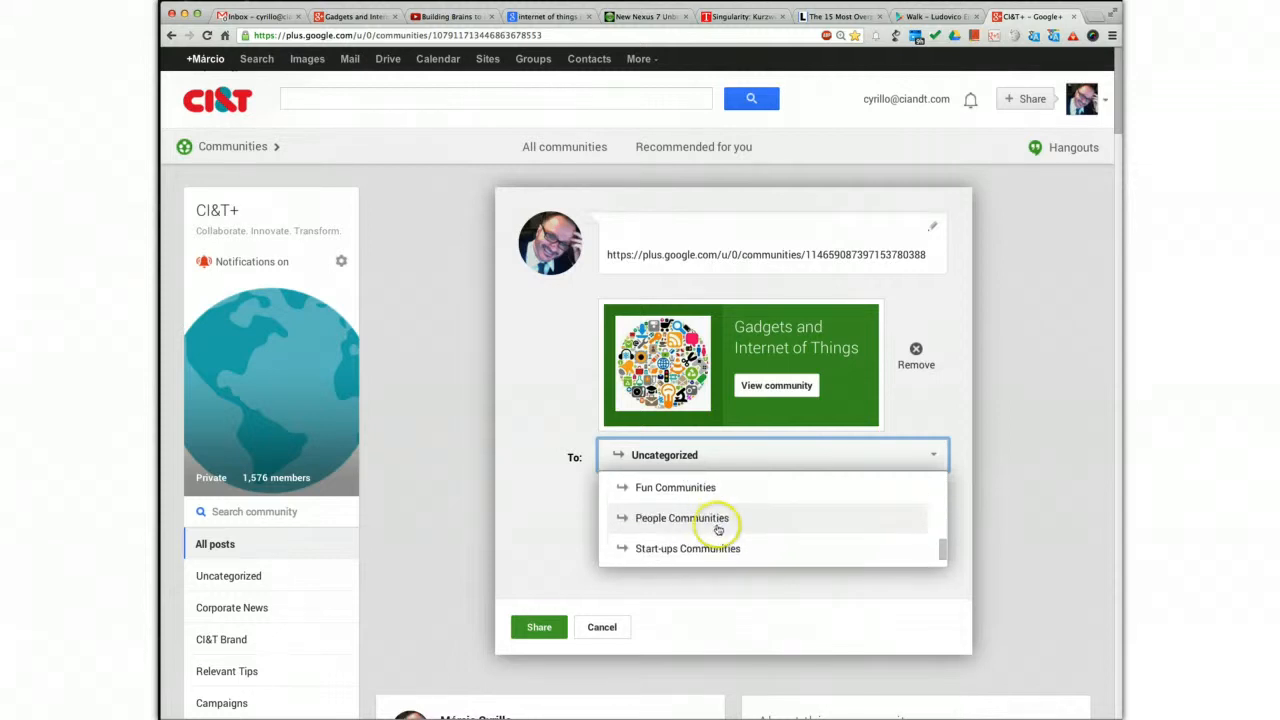
scroll(718, 530, "down", 2)
scroll(718, 530, "down", 1)
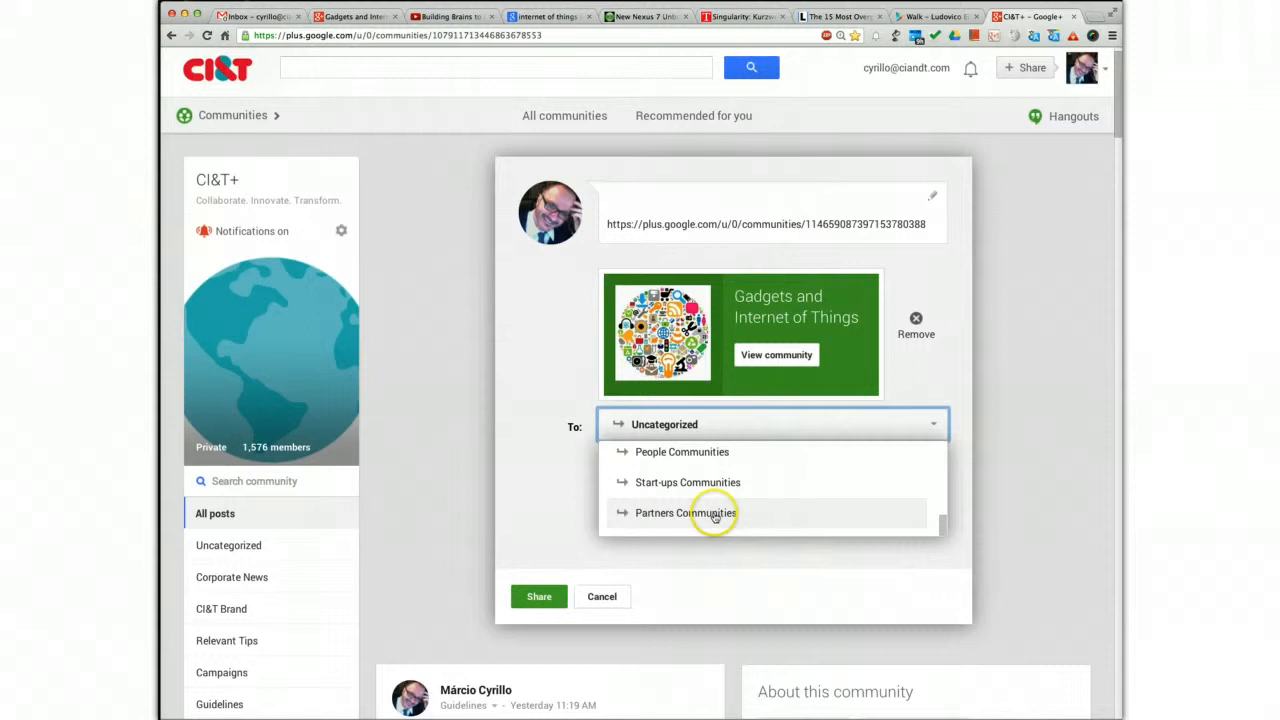
scroll(714, 516, "up", 1)
left_click(670, 460)
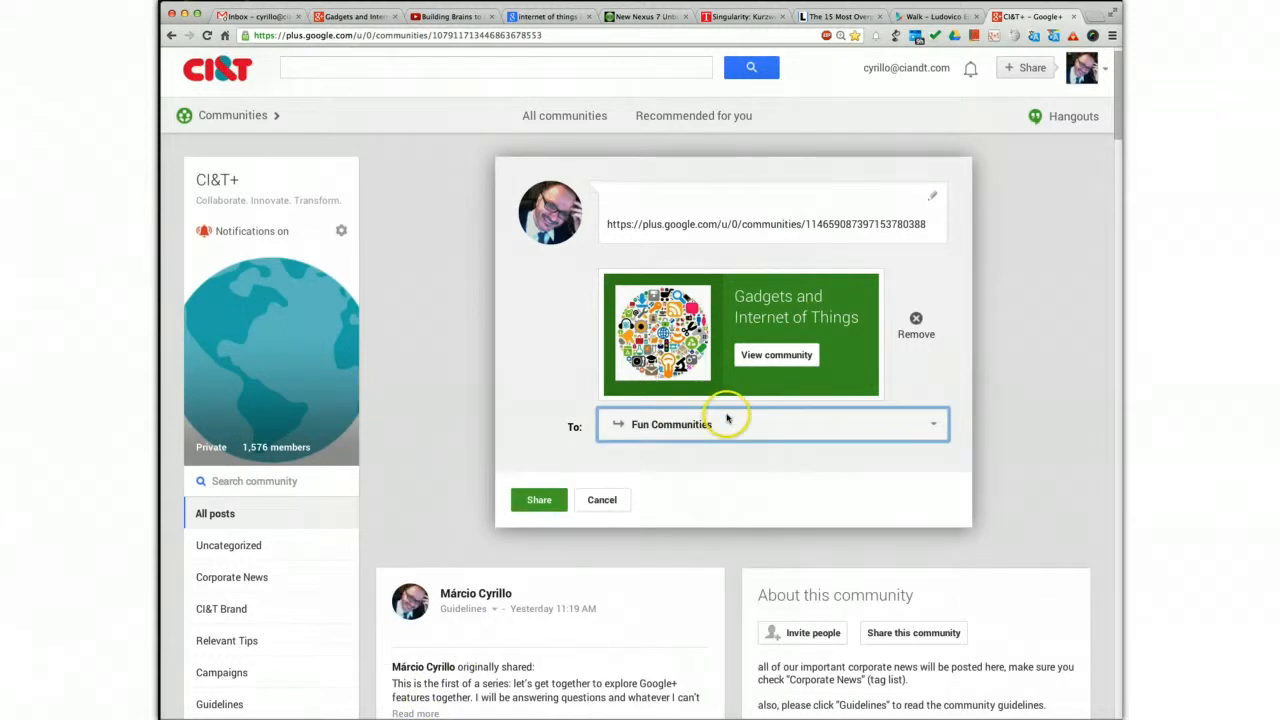
left_click(617, 184)
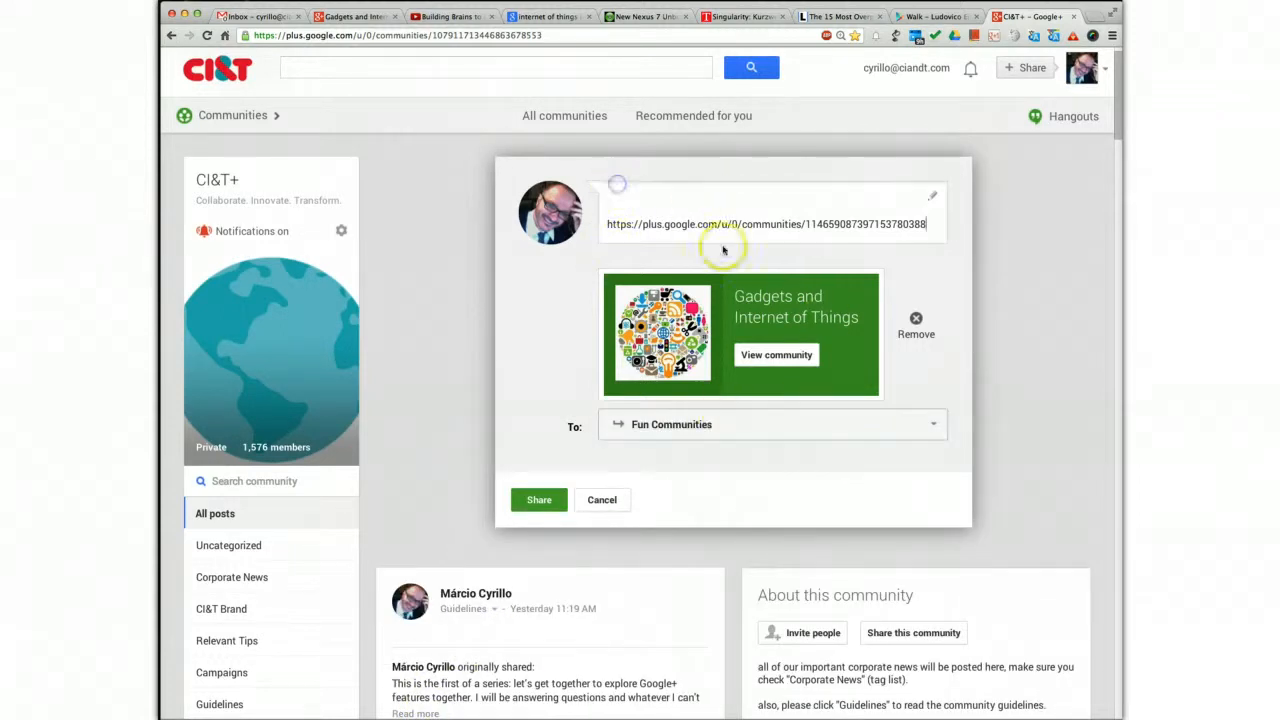
left_click(726, 432)
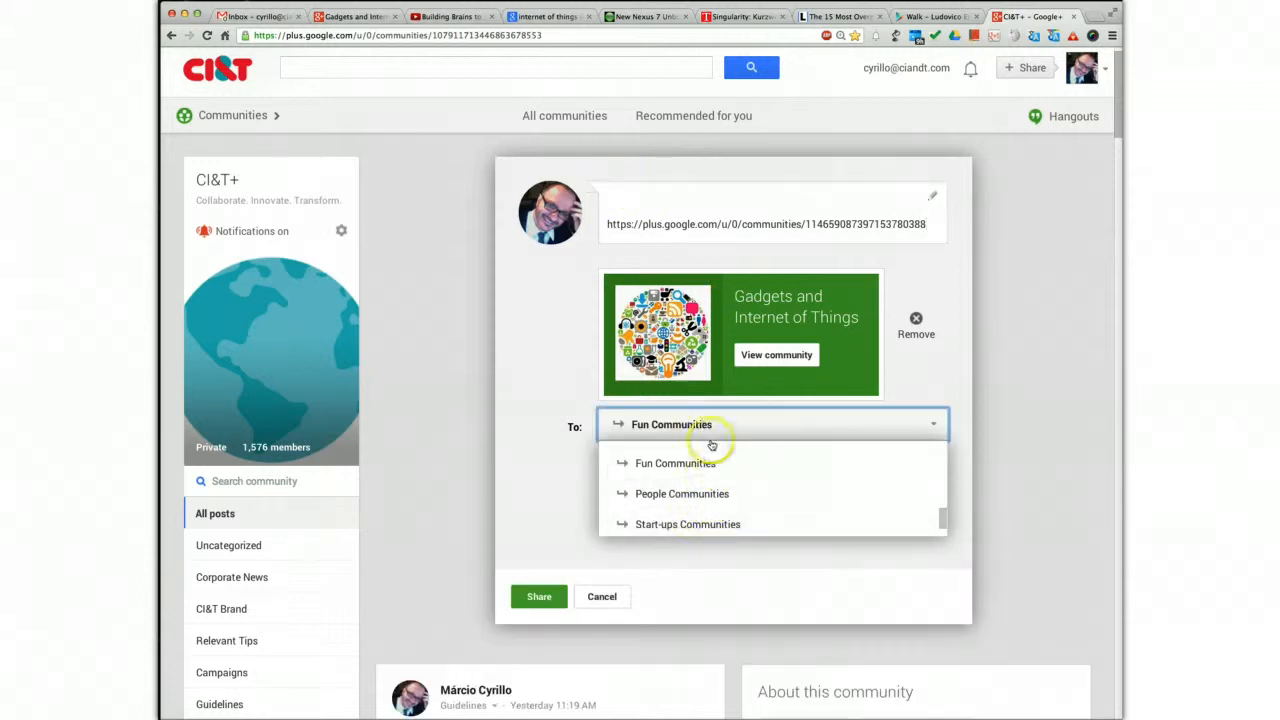
left_click(541, 361)
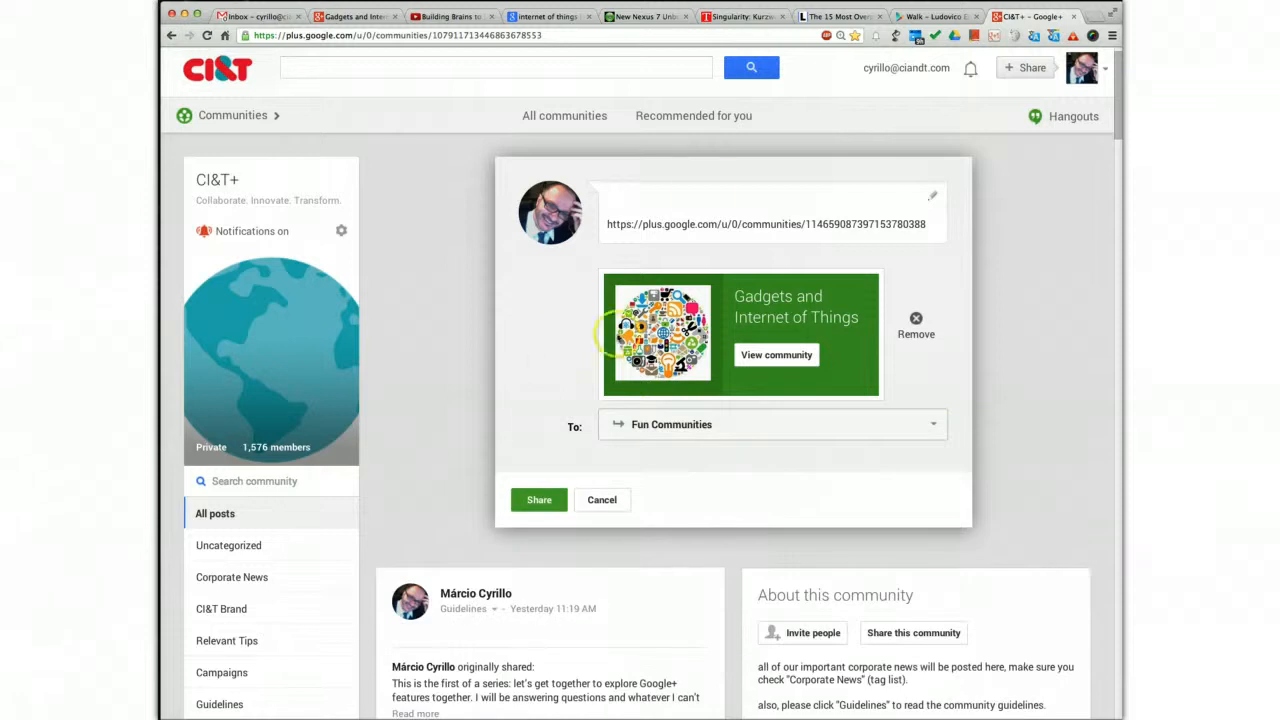
Above the link, write "let's discuss about those new cool stuff that we see emerging everyday." and on a new line "#open - everyone can click and #asktojoin"
left_click(660, 198)
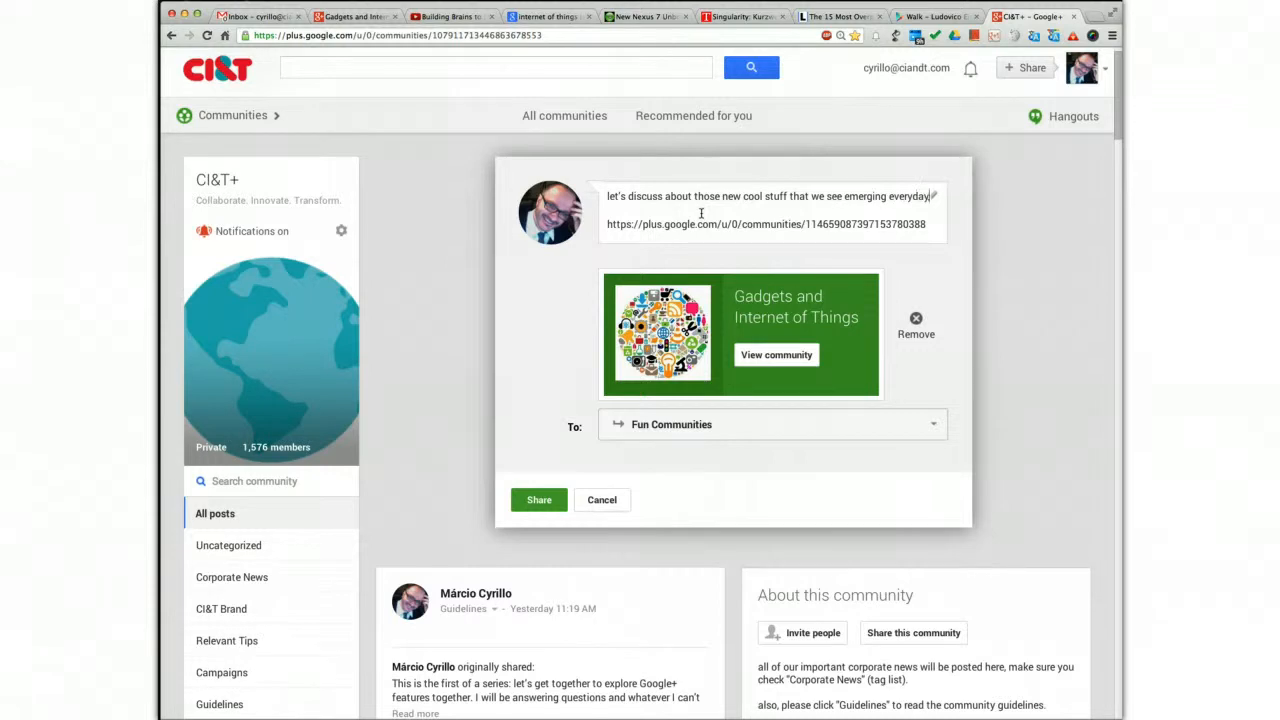
type(".")
key("Return")
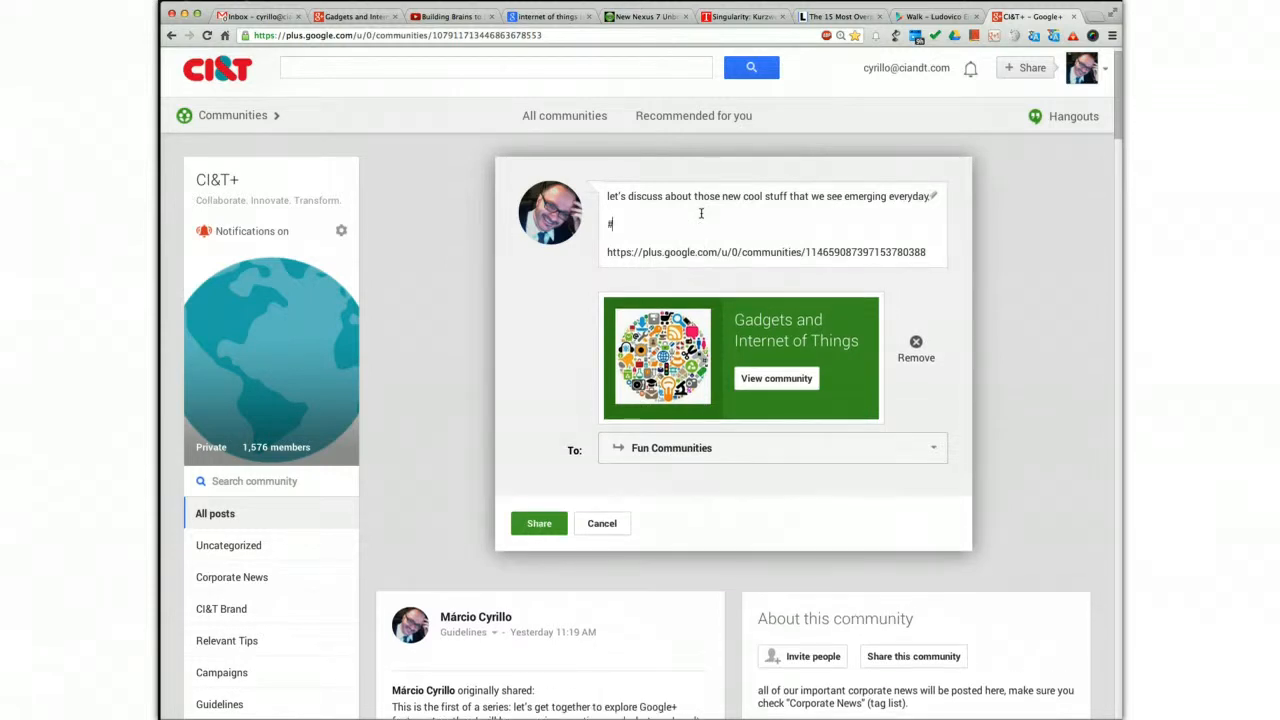
type("#open - everyone can click and #")
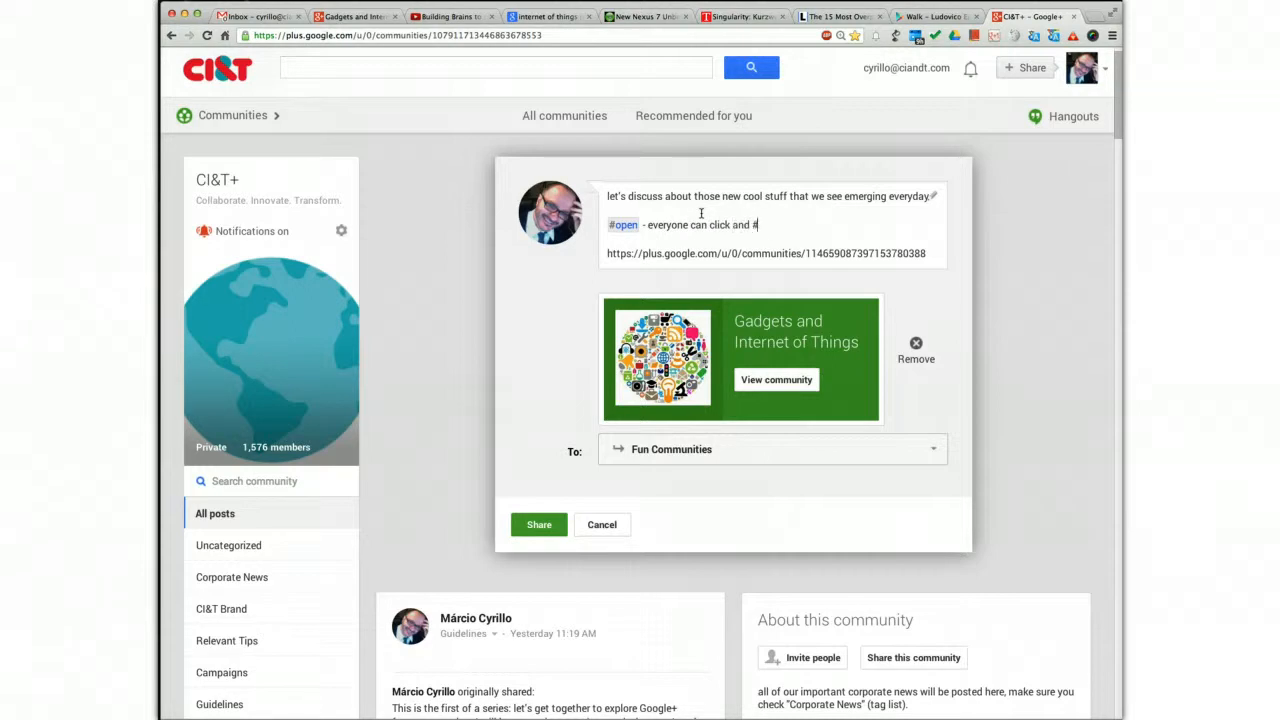
type("ask")
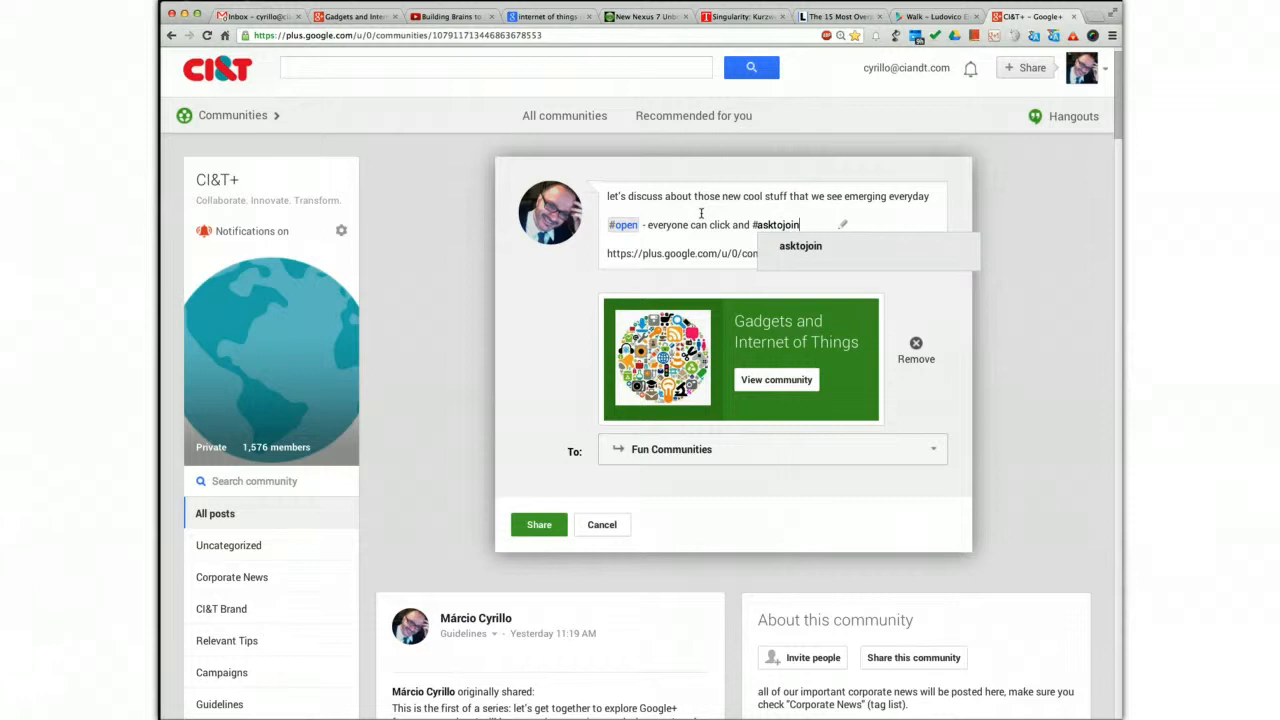
type("tojoin")
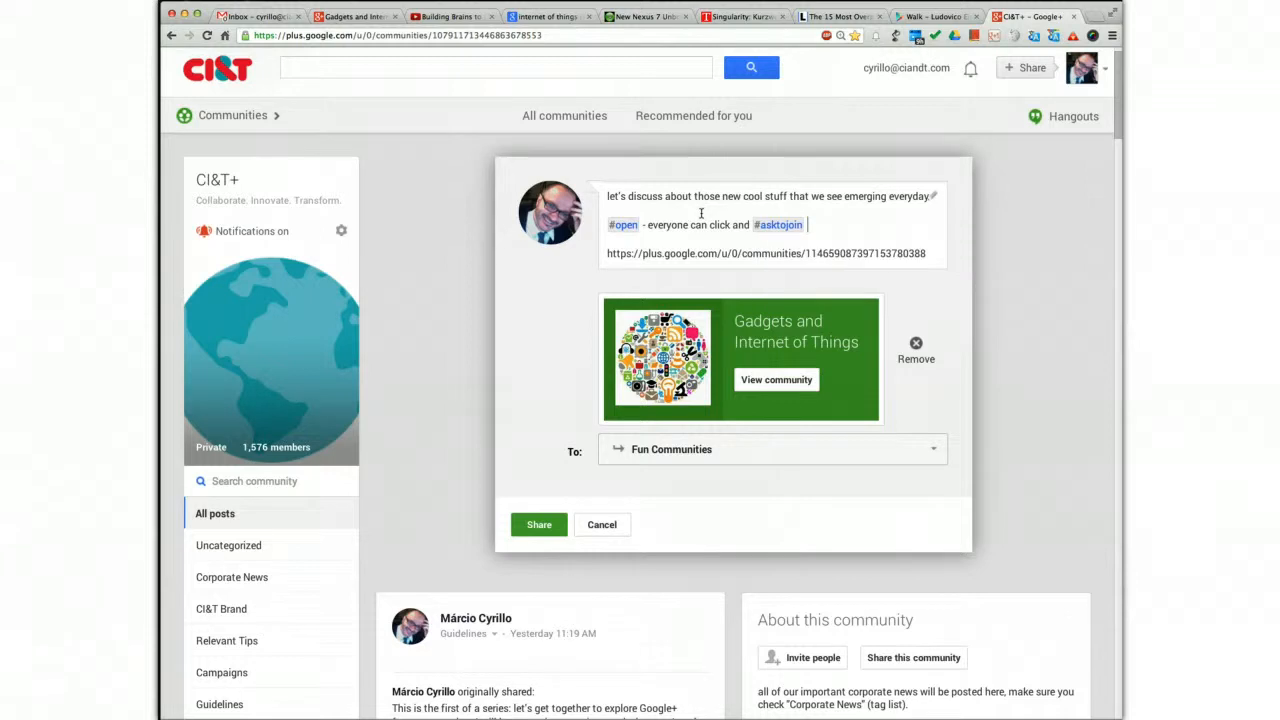
Share the post in the CI&T+ community and review it in the feed
left_click(540, 525)
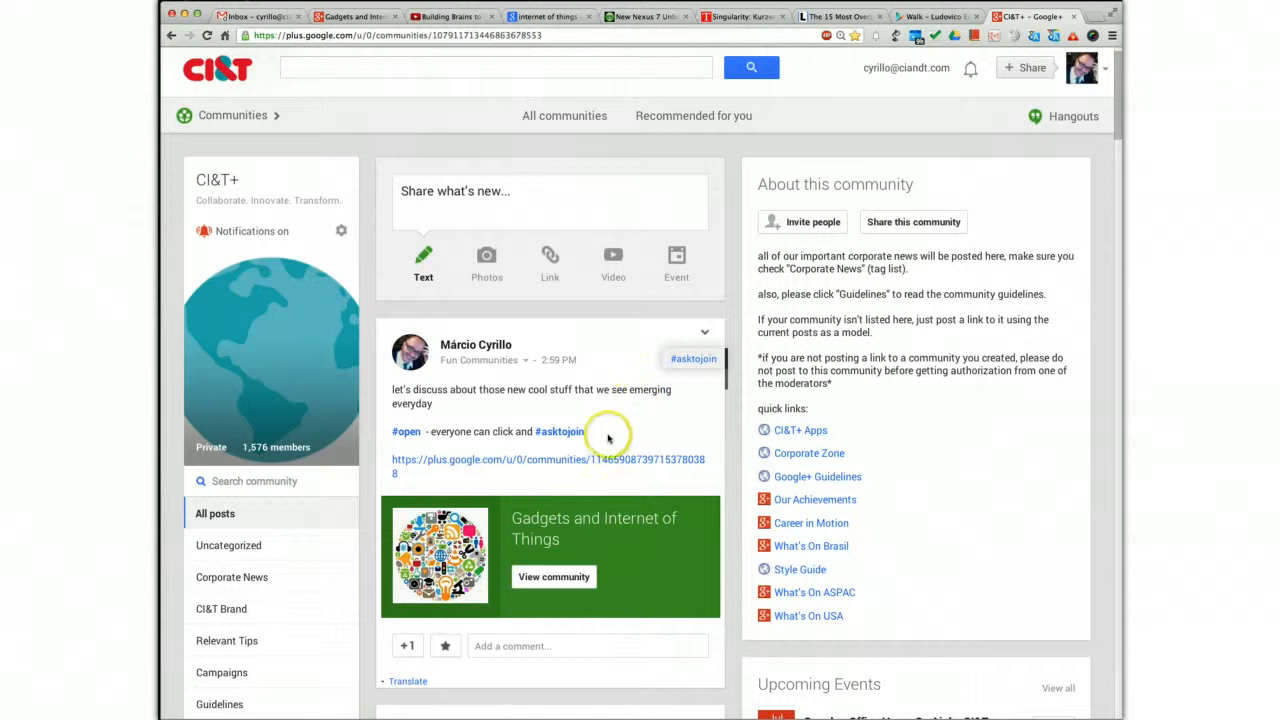
scroll(608, 354, "down", 2)
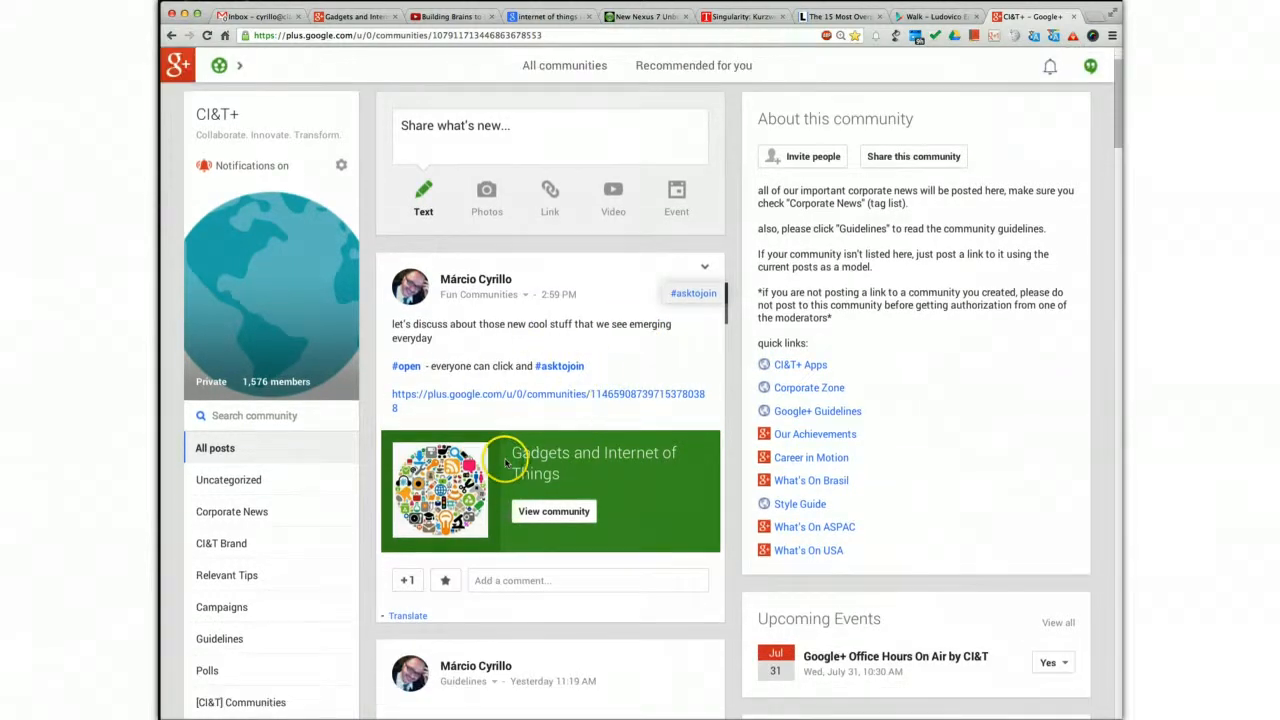
scroll(512, 442, "up", 2)
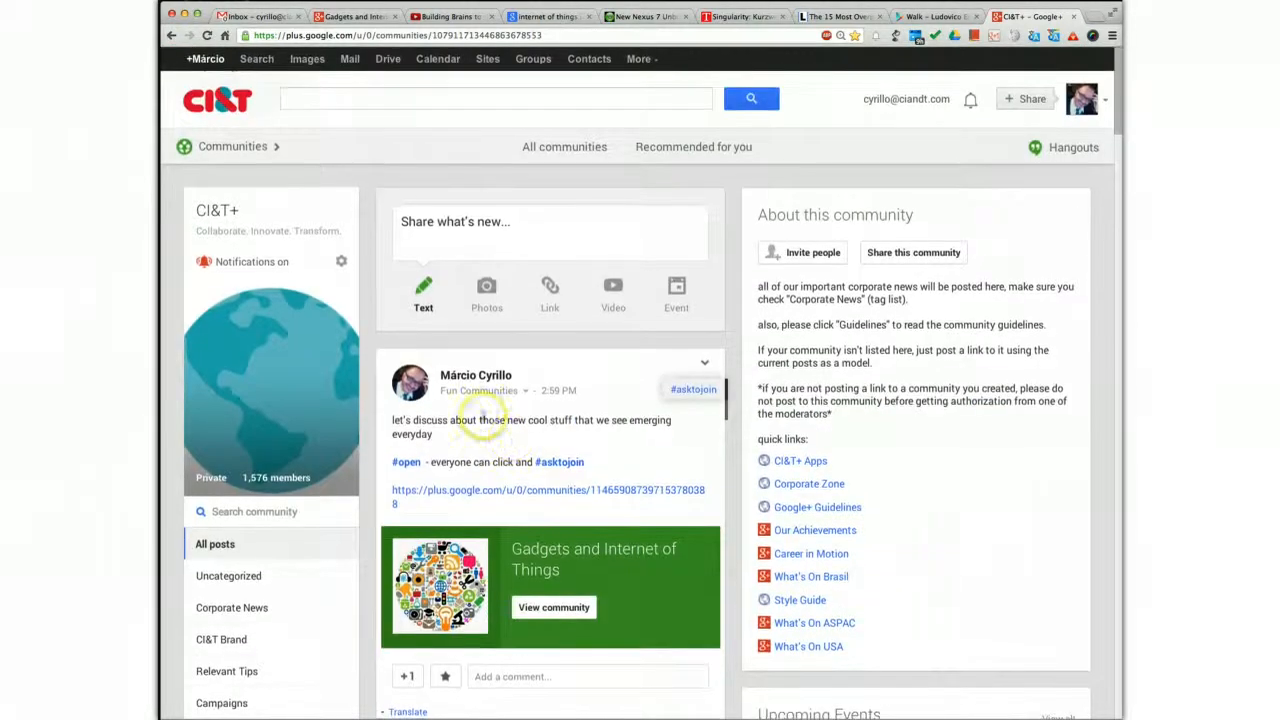